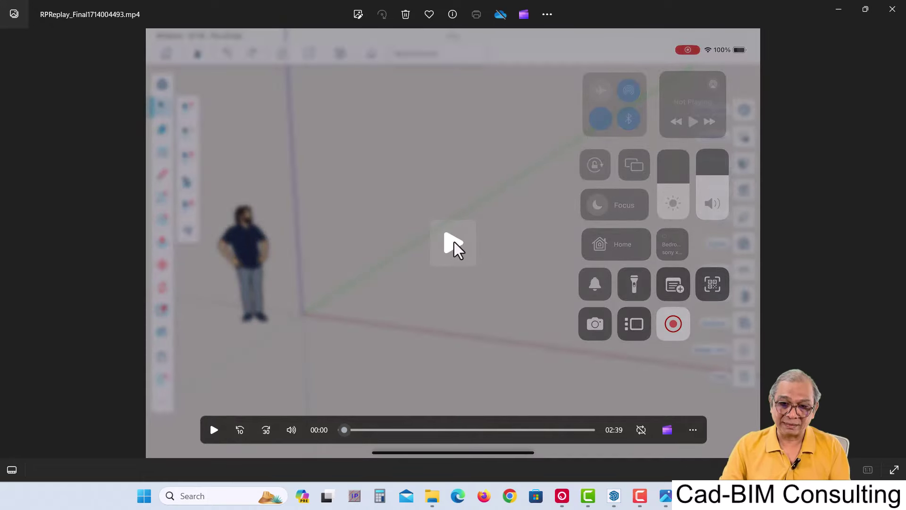
- Play the iPad screen recording of the room being scanned
{"action": "left_click", "coordinate": [452, 241]}
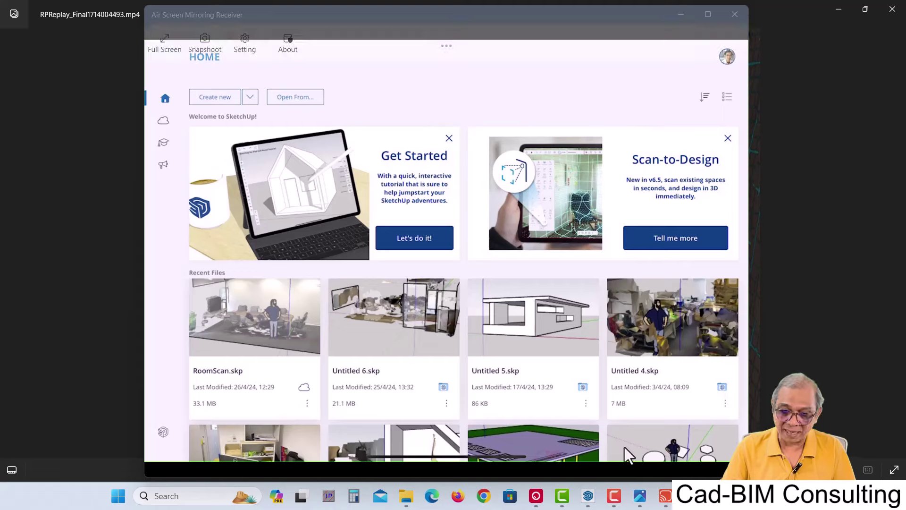
- Bring the desktop SketchUp welcome window to the front from the taskbar
{"action": "left_click", "coordinate": [587, 496]}
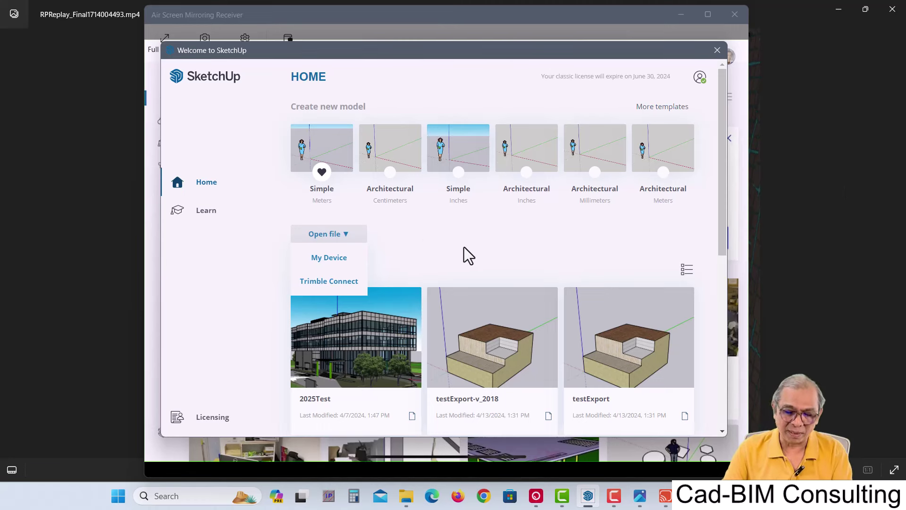
- Open RoomScan.skp from Trimble Connect's Projects > SketchUp folder
{"action": "left_click", "coordinate": [413, 222]}
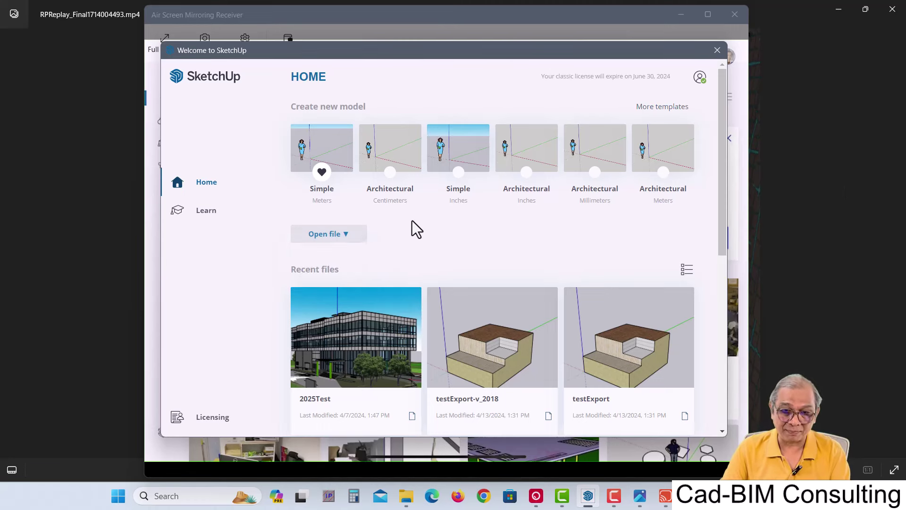
{"action": "left_click", "coordinate": [348, 237]}
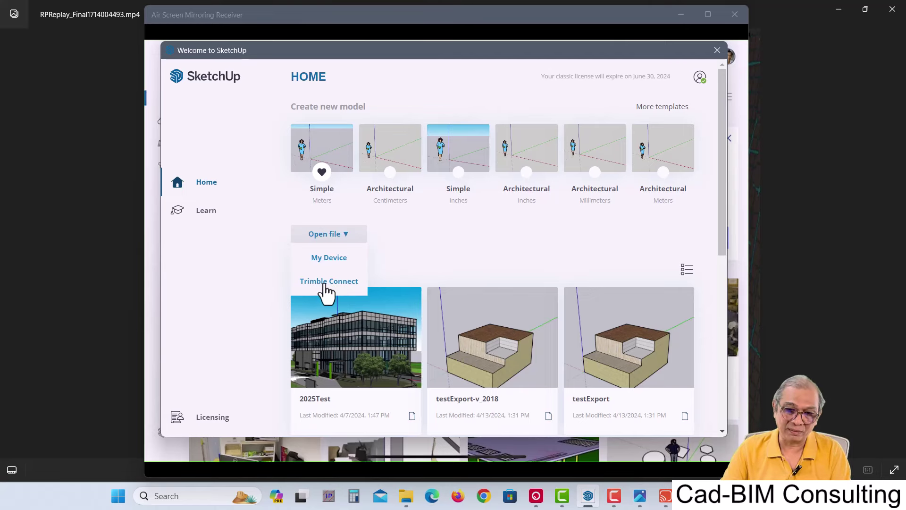
{"action": "left_click", "coordinate": [325, 283]}
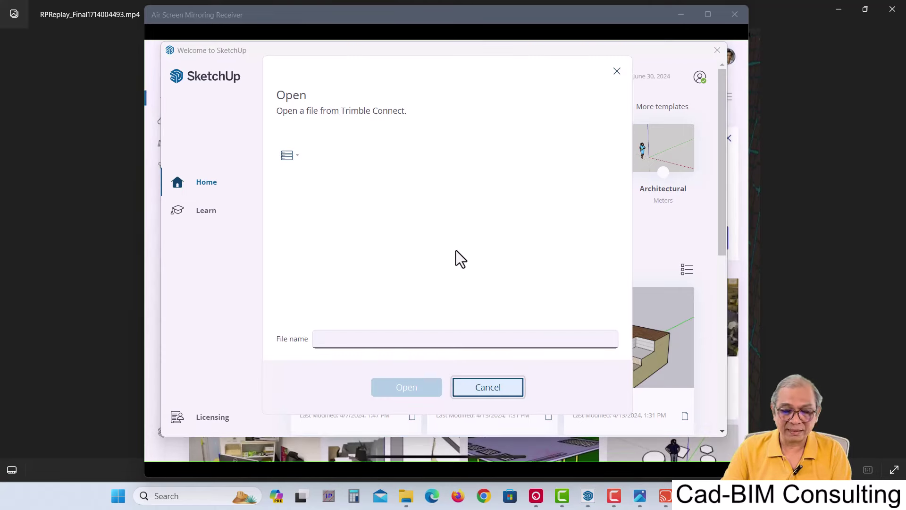
{"action": "double_click", "coordinate": [324, 239]}
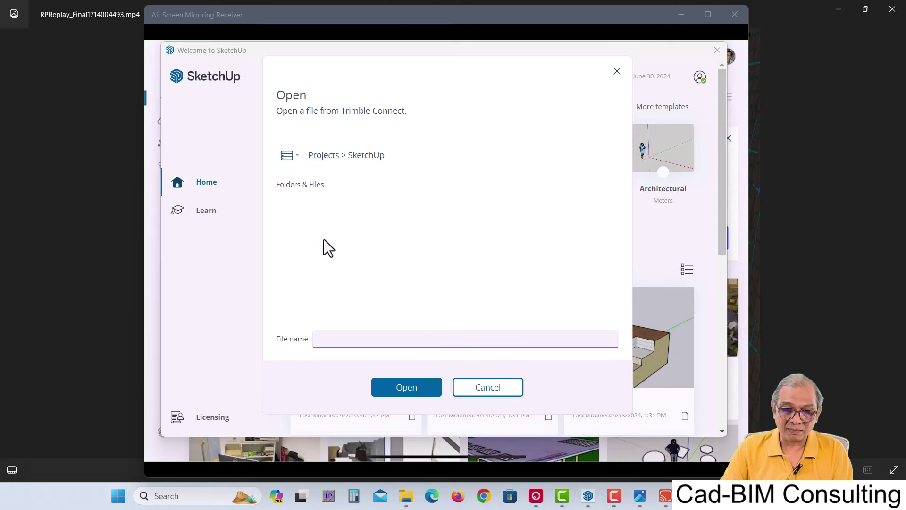
{"action": "scroll", "coordinate": [359, 225], "scroll_direction": "down", "scroll_amount": 3}
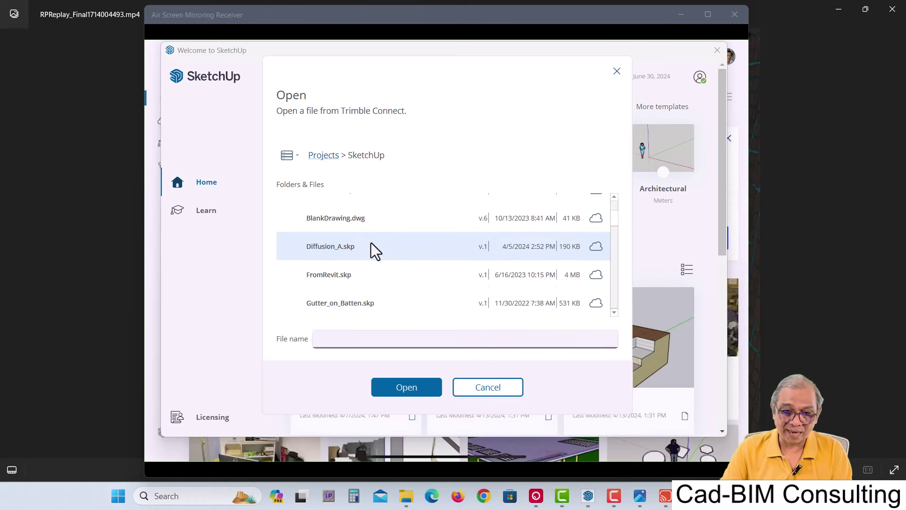
{"action": "scroll", "coordinate": [371, 243], "scroll_direction": "down", "scroll_amount": 3}
{"action": "scroll", "coordinate": [377, 259], "scroll_direction": "down", "scroll_amount": 3}
{"action": "scroll", "coordinate": [378, 260], "scroll_direction": "down", "scroll_amount": 3}
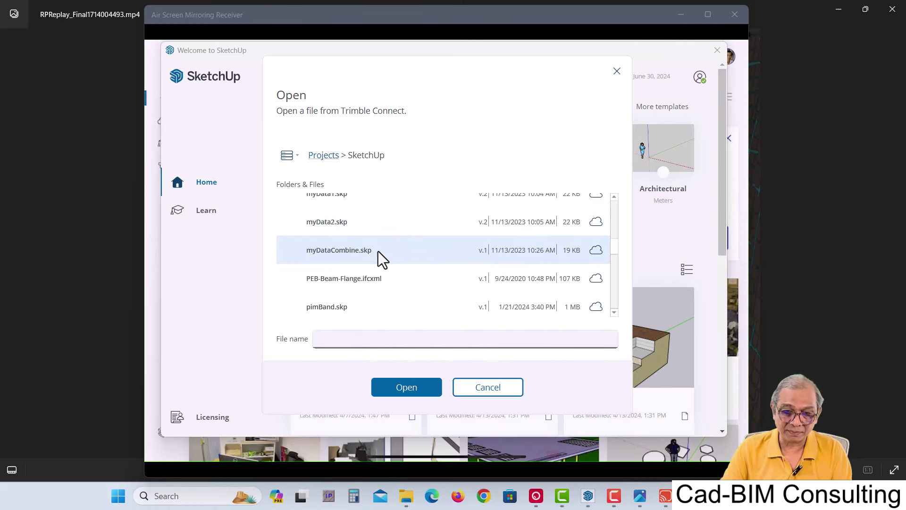
{"action": "scroll", "coordinate": [379, 262], "scroll_direction": "down", "scroll_amount": 3}
{"action": "scroll", "coordinate": [379, 256], "scroll_direction": "down", "scroll_amount": 3}
{"action": "left_click", "coordinate": [358, 214]}
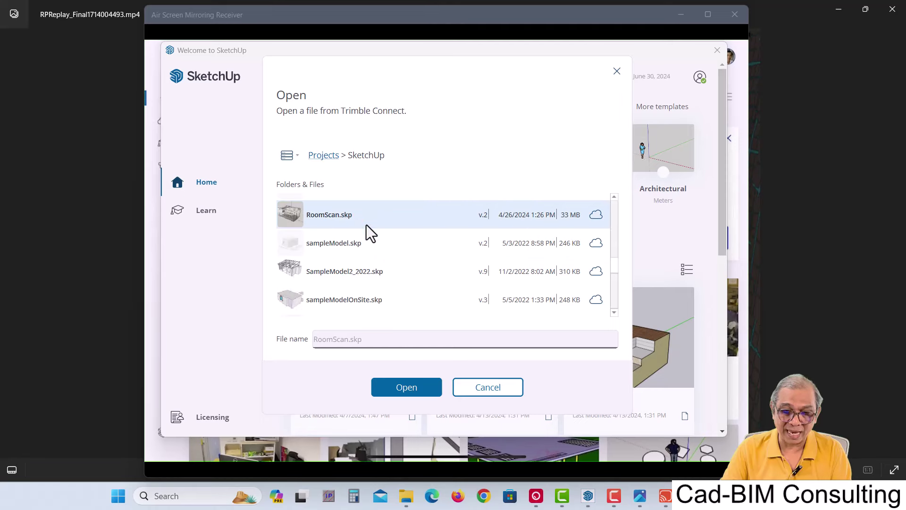
{"action": "left_click", "coordinate": [406, 388]}
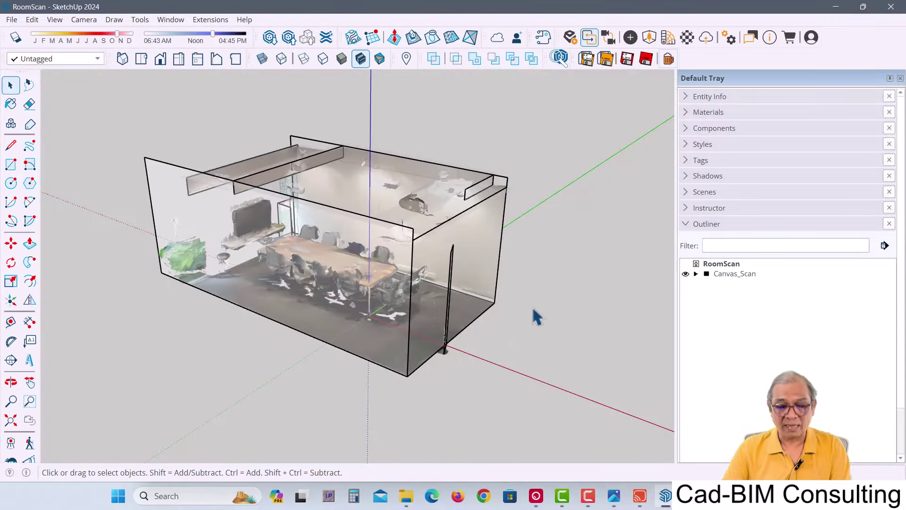
- Hide the Meshes tag so the scanned furniture mesh disappears
{"action": "mouse_move", "coordinate": [536, 293]}
{"action": "middle_mouse_down"}
{"action": "mouse_move", "coordinate": [536, 275]}
{"action": "mouse_move", "coordinate": [489, 321]}
{"action": "mouse_move", "coordinate": [506, 251]}
{"action": "mouse_move", "coordinate": [510, 265]}
{"action": "middle_mouse_up"}
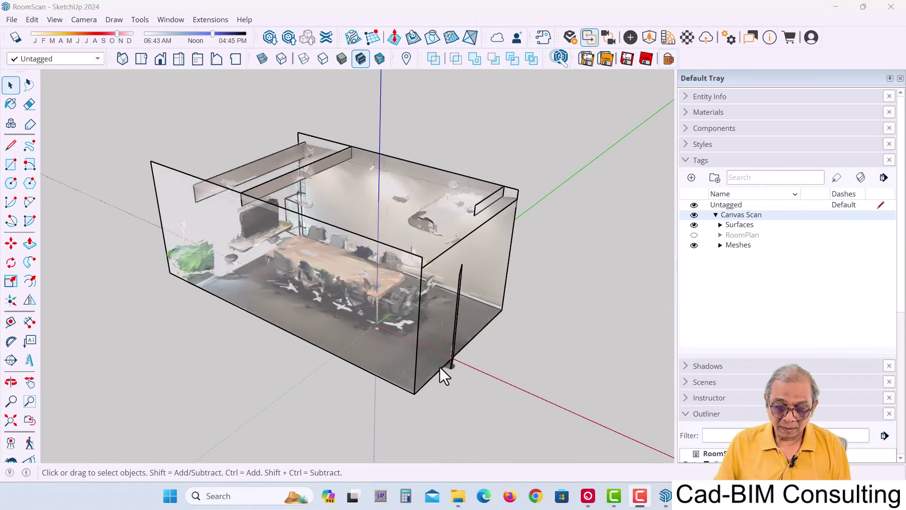
{"action": "left_click", "coordinate": [745, 226]}
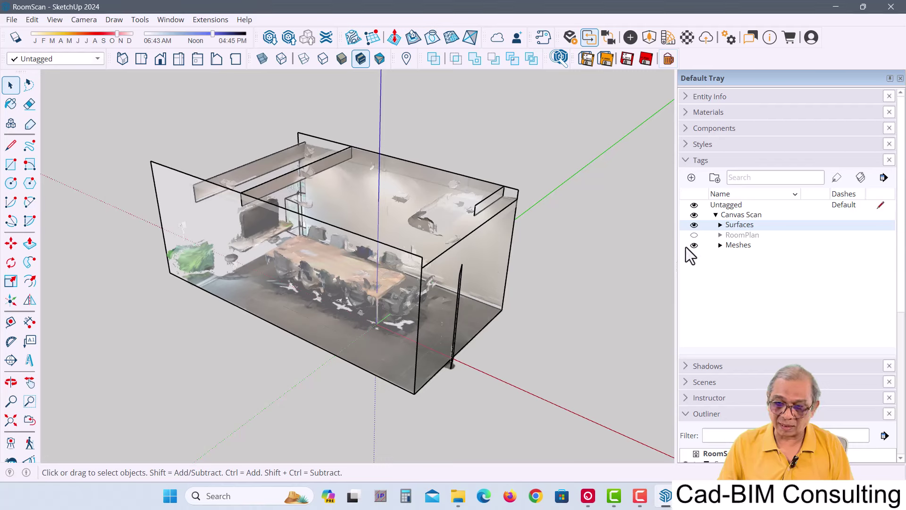
{"action": "left_click", "coordinate": [693, 244]}
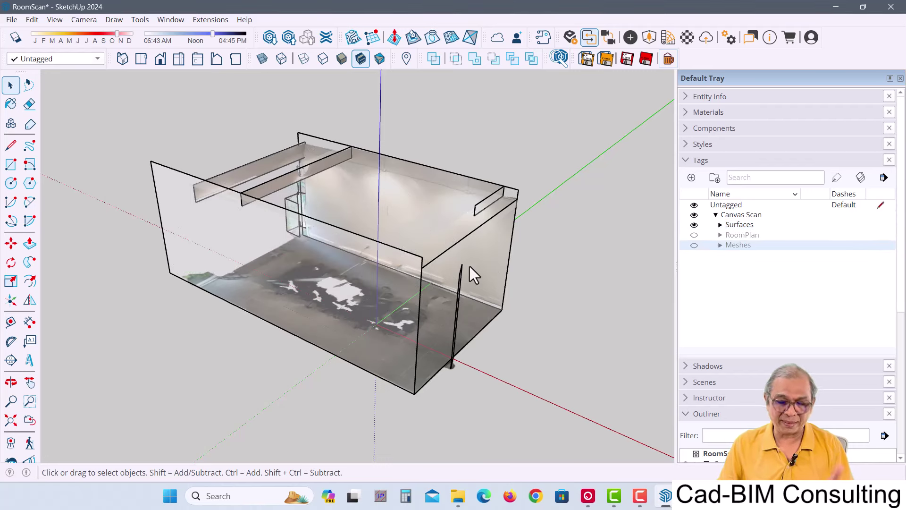
- Expand the Surfaces > Room tags and briefly toggle Walls and Windows off and on
{"action": "left_click", "coordinate": [720, 225]}
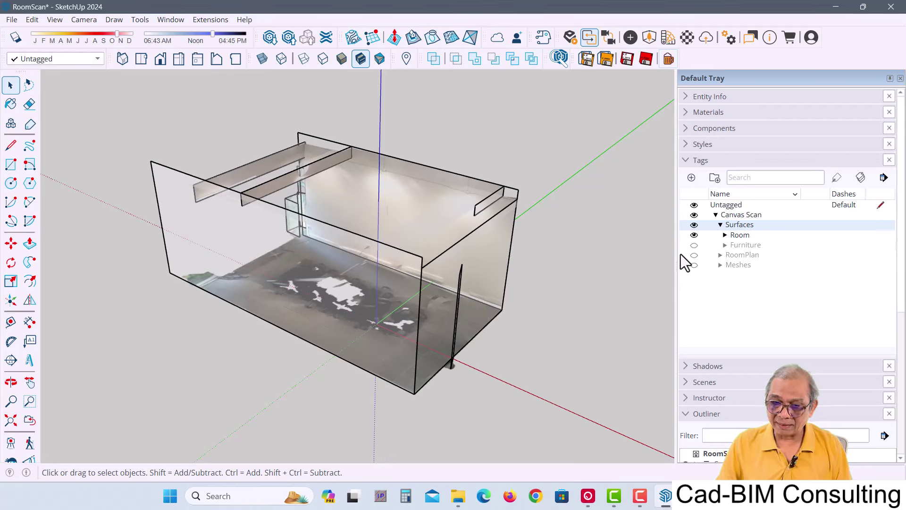
{"action": "left_click", "coordinate": [720, 224]}
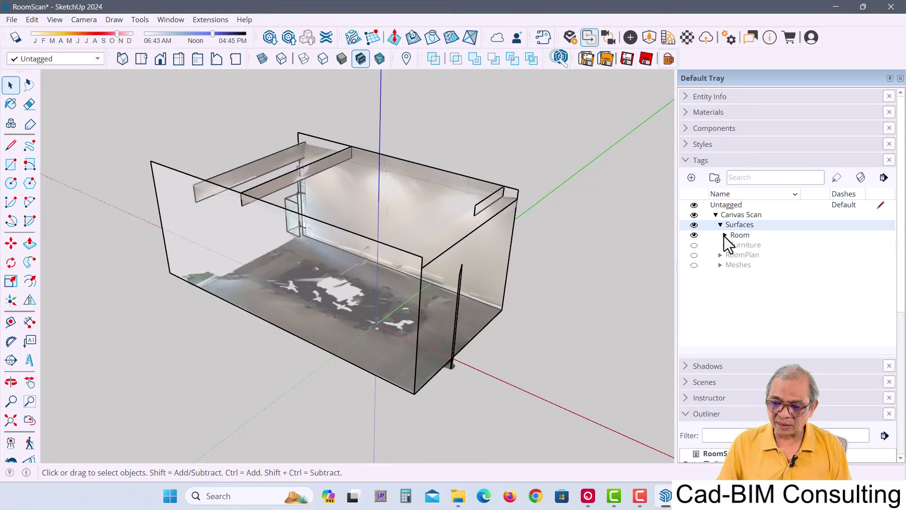
{"action": "left_click", "coordinate": [725, 236]}
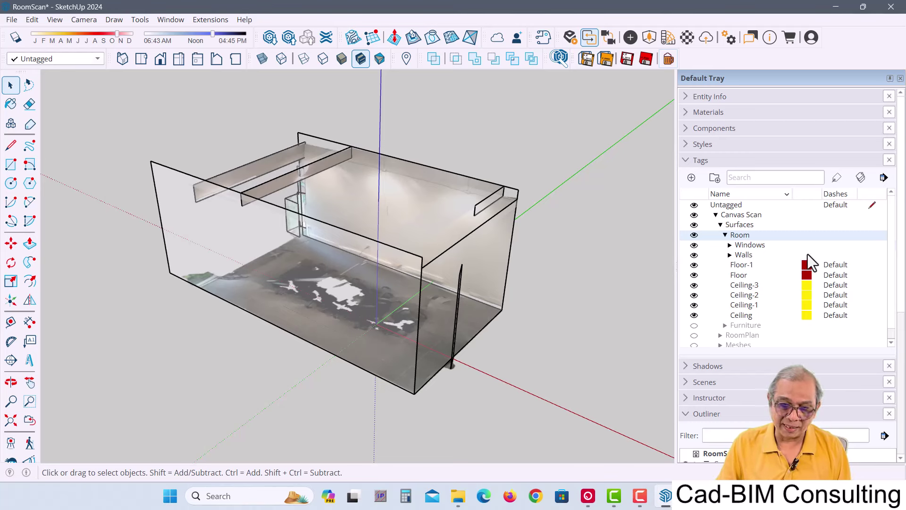
{"action": "left_click", "coordinate": [694, 255]}
{"action": "left_click", "coordinate": [694, 255]}
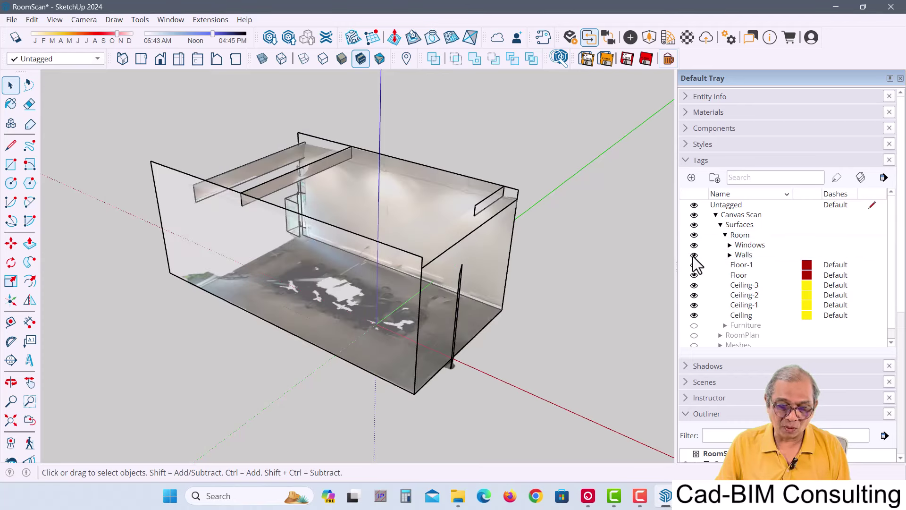
{"action": "left_click", "coordinate": [694, 245]}
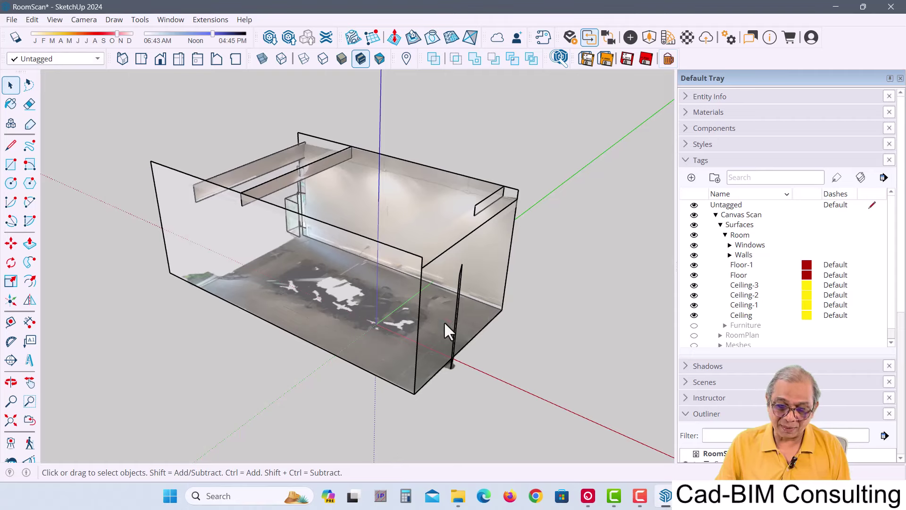
{"action": "middle_click_drag", "start_coordinate": [435, 368], "coordinate": [566, 325]}
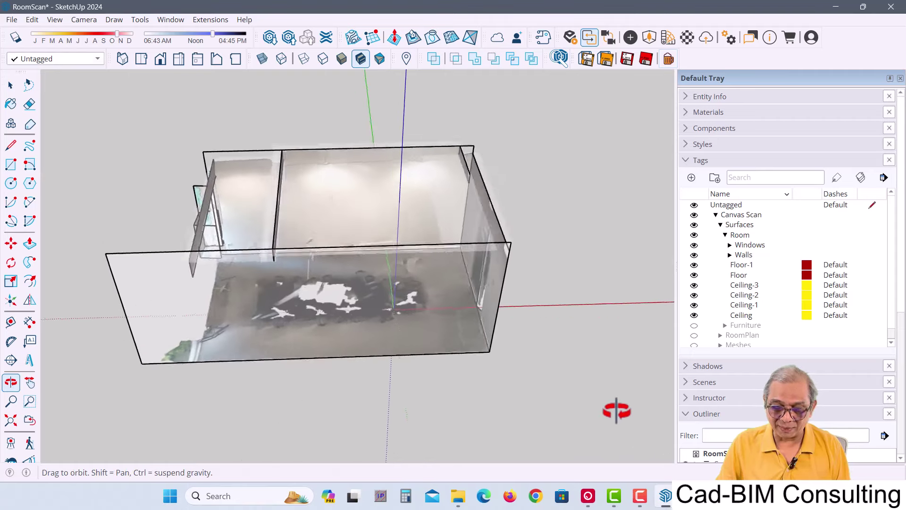
{"action": "scroll", "coordinate": [472, 222], "scroll_direction": "up", "scroll_amount": 3}
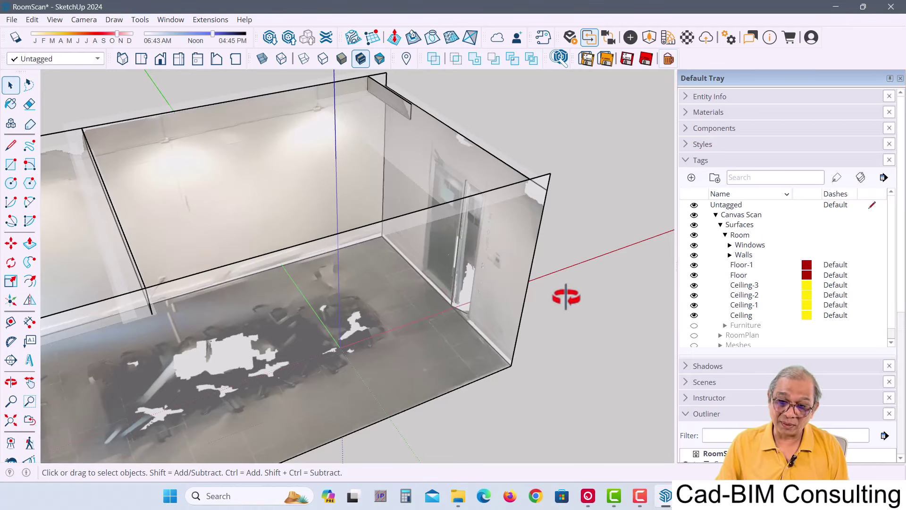
{"action": "mouse_move", "coordinate": [564, 296]}
{"action": "middle_mouse_down"}
{"action": "mouse_move", "coordinate": [291, 315]}
{"action": "mouse_move", "coordinate": [303, 324]}
{"action": "mouse_move", "coordinate": [481, 298]}
{"action": "mouse_move", "coordinate": [522, 398]}
{"action": "mouse_move", "coordinate": [415, 239]}
{"action": "mouse_move", "coordinate": [246, 156]}
{"action": "middle_mouse_up"}
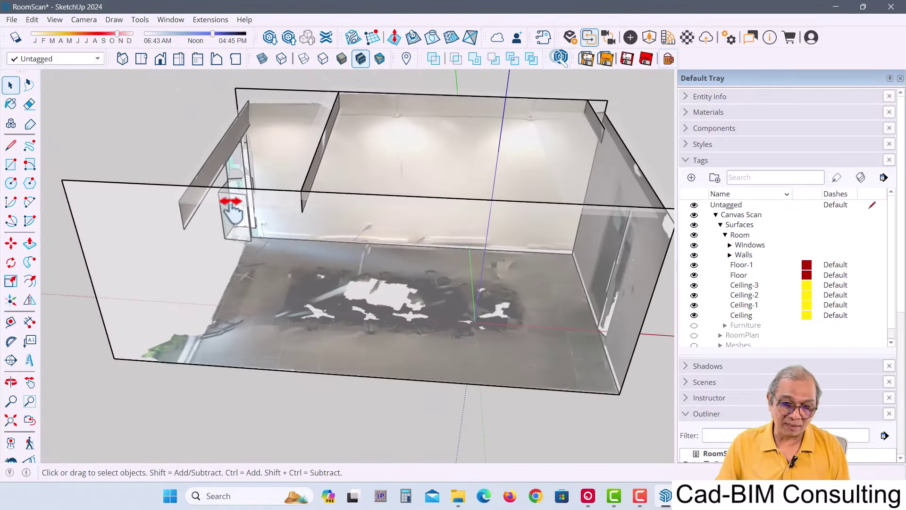
{"action": "mouse_move", "coordinate": [219, 198]}
{"action": "left_mouse_down"}
{"action": "mouse_move", "coordinate": [243, 193]}
{"action": "mouse_move", "coordinate": [252, 238]}
{"action": "mouse_move", "coordinate": [253, 158]}
{"action": "left_mouse_up"}
{"action": "key", "text": "space"}
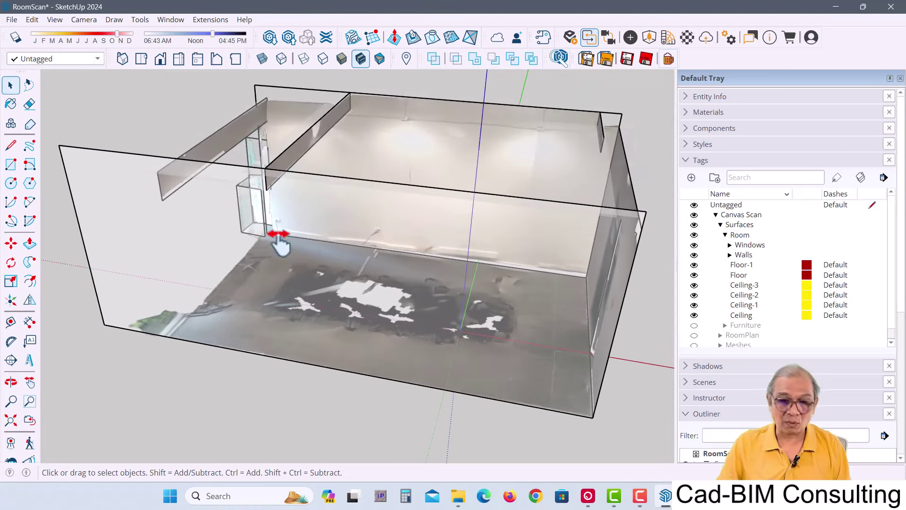
{"action": "mouse_move", "coordinate": [211, 269]}
{"action": "middle_mouse_down"}
{"action": "mouse_move", "coordinate": [274, 288]}
{"action": "mouse_move", "coordinate": [496, 283]}
{"action": "mouse_move", "coordinate": [122, 273]}
{"action": "mouse_move", "coordinate": [283, 293]}
{"action": "mouse_move", "coordinate": [313, 265]}
{"action": "middle_mouse_up"}
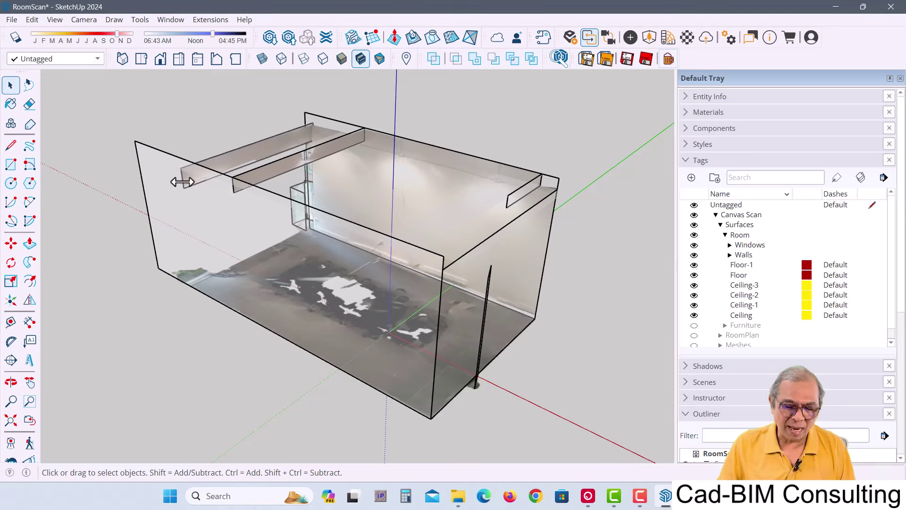
{"action": "left_click", "coordinate": [163, 154]}
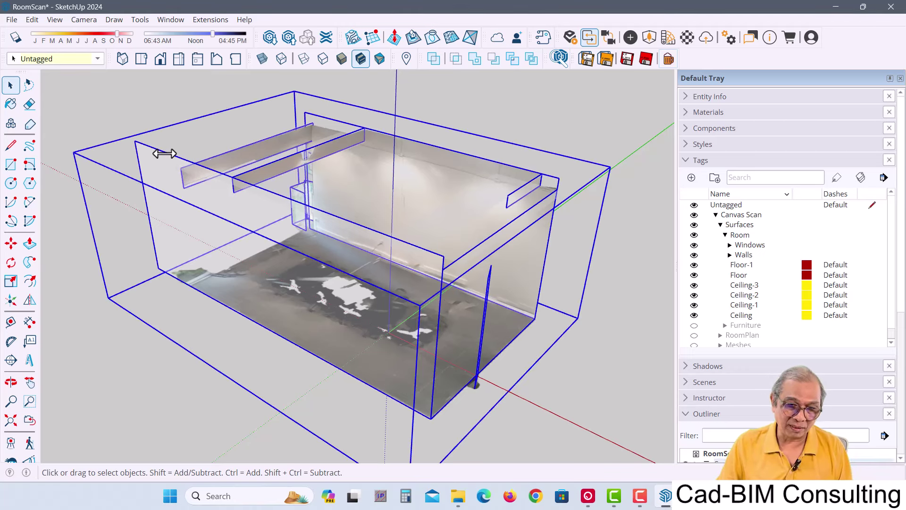
{"action": "double_click", "coordinate": [164, 154]}
{"action": "left_click", "coordinate": [263, 217]}
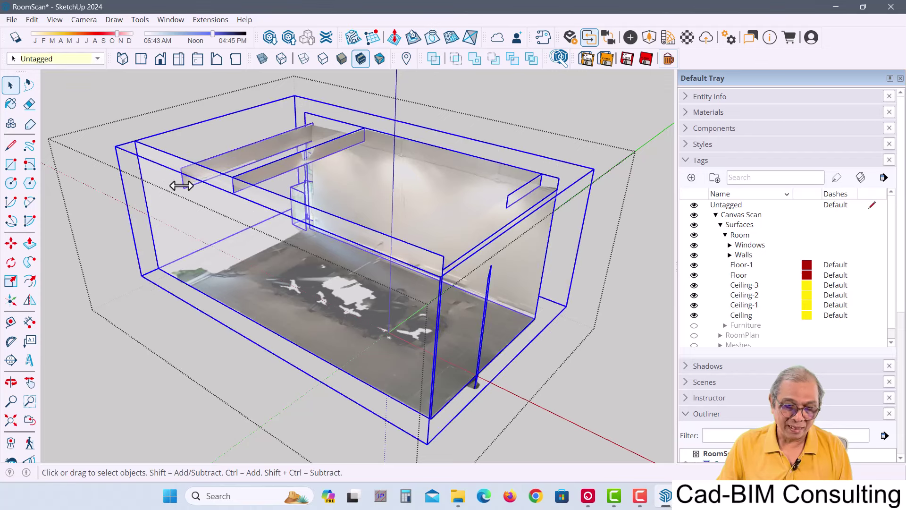
{"action": "double_click", "coordinate": [159, 156]}
{"action": "left_click", "coordinate": [163, 172]}
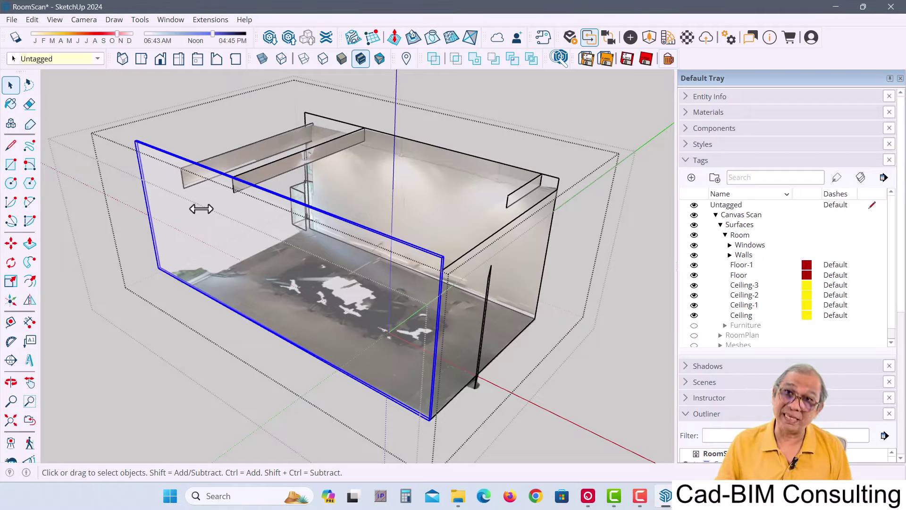
{"action": "mouse_move", "coordinate": [439, 314]}
{"action": "middle_mouse_down"}
{"action": "mouse_move", "coordinate": [546, 309]}
{"action": "mouse_move", "coordinate": [573, 83]}
{"action": "mouse_move", "coordinate": [536, 121]}
{"action": "middle_mouse_up"}
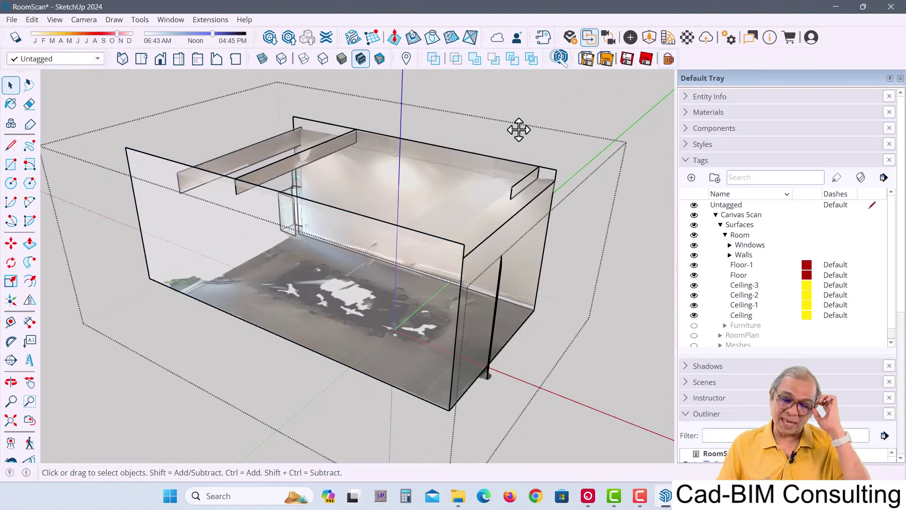
{"action": "left_click", "coordinate": [546, 101]}
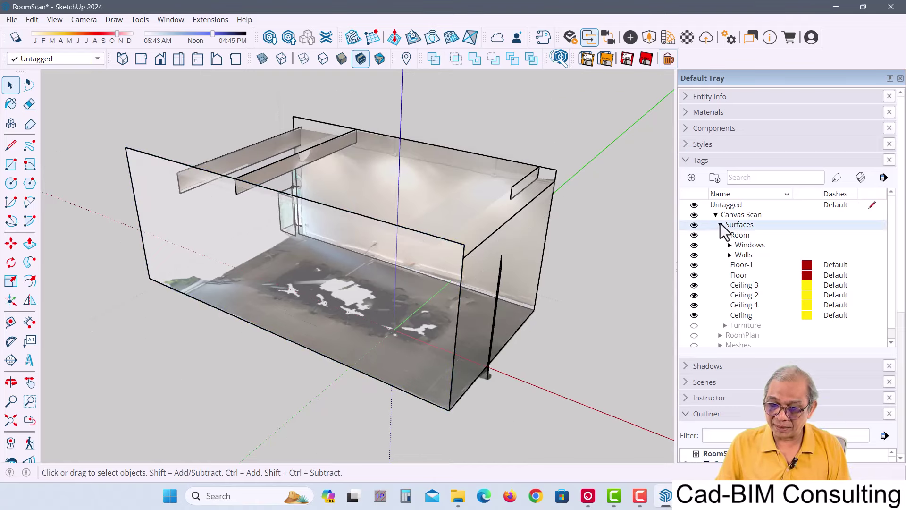
- Collapse and hide the Surfaces tag, then show the Meshes tag
{"action": "left_click", "coordinate": [721, 224]}
{"action": "left_click", "coordinate": [695, 224]}
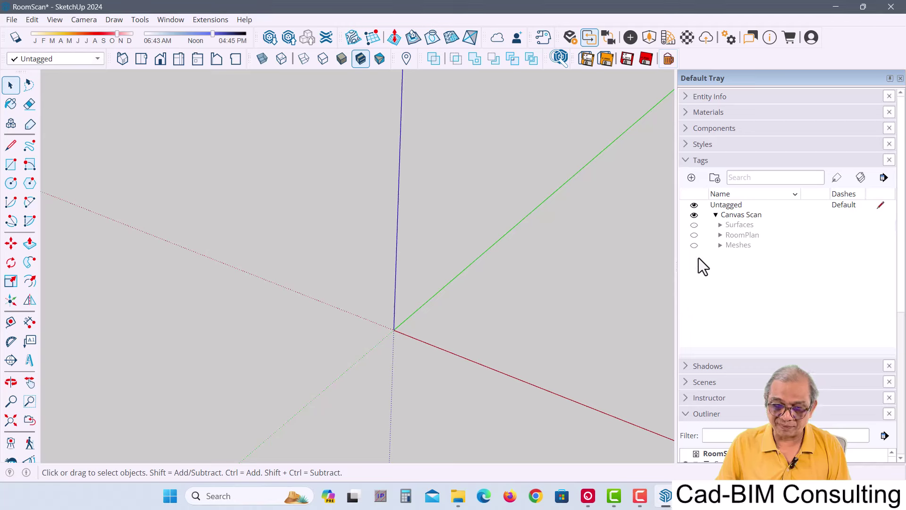
{"action": "left_click", "coordinate": [695, 245]}
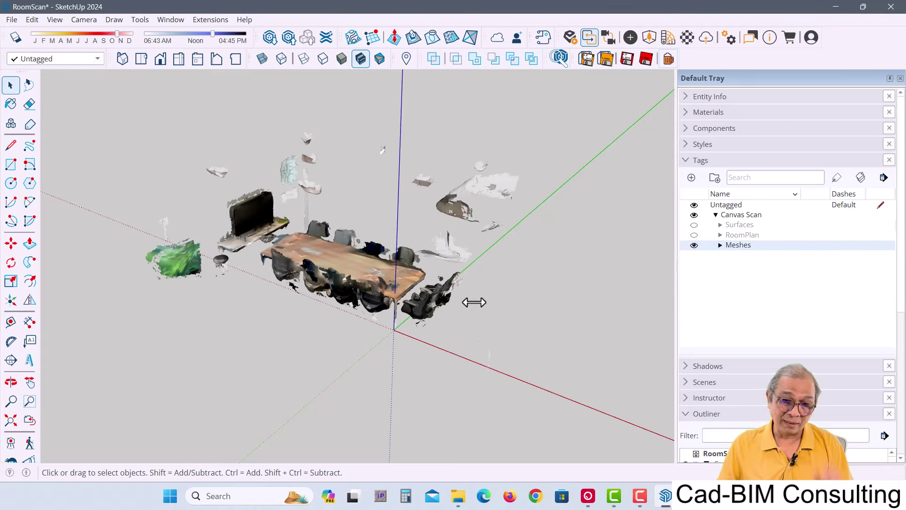
- Expand Meshes and show its Room mesh, viewing the table and TV from above
{"action": "left_click", "coordinate": [720, 246]}
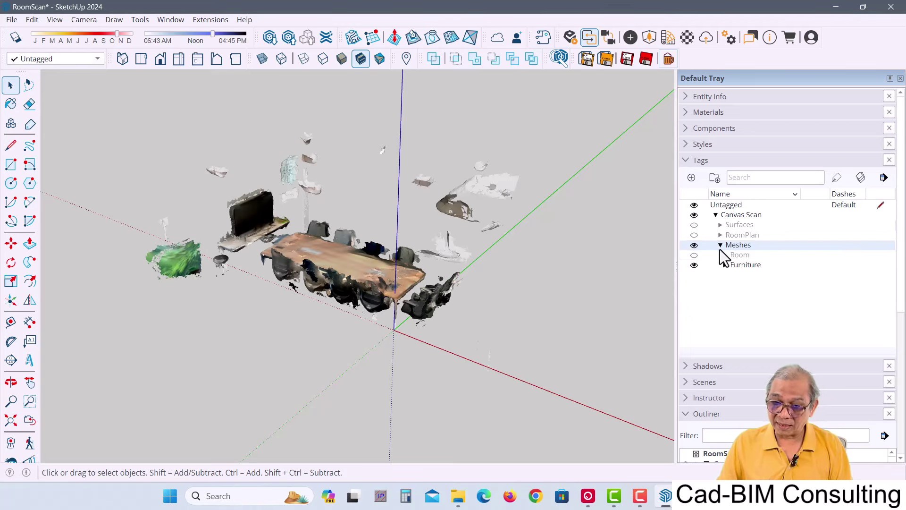
{"action": "left_click", "coordinate": [695, 255]}
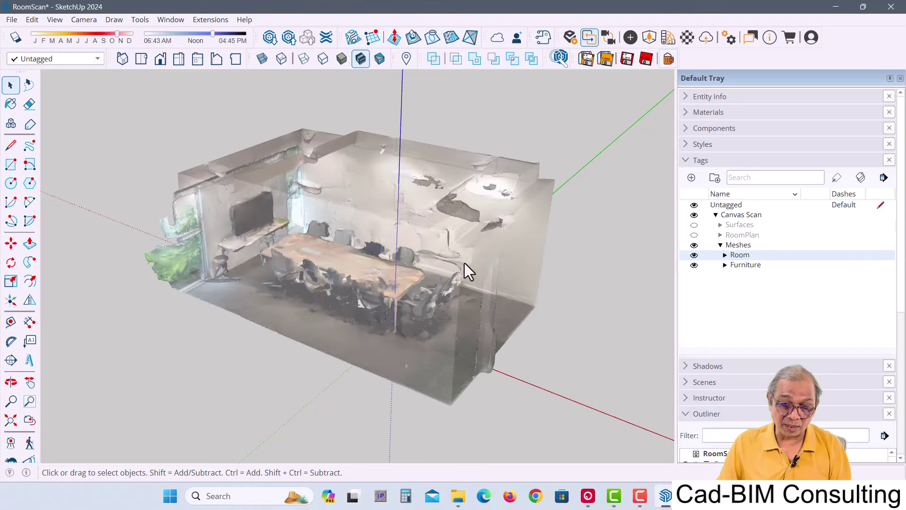
{"action": "middle_click_drag", "start_coordinate": [465, 262], "coordinate": [247, 244]}
{"action": "mouse_move", "coordinate": [247, 245]}
{"action": "left_mouse_down"}
{"action": "mouse_move", "coordinate": [160, 208]}
{"action": "mouse_move", "coordinate": [437, 279]}
{"action": "left_mouse_up"}
{"action": "key", "text": "space"}
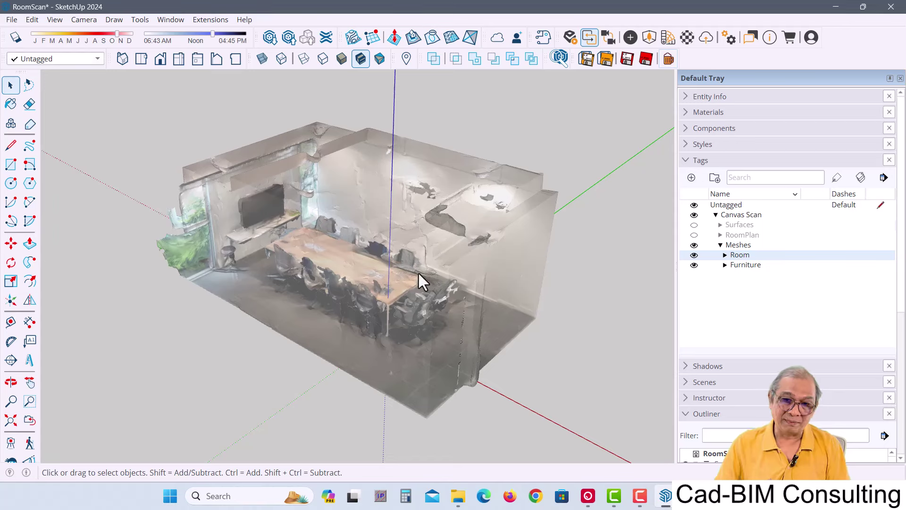
{"action": "scroll", "coordinate": [418, 272], "scroll_direction": "up", "scroll_amount": 2}
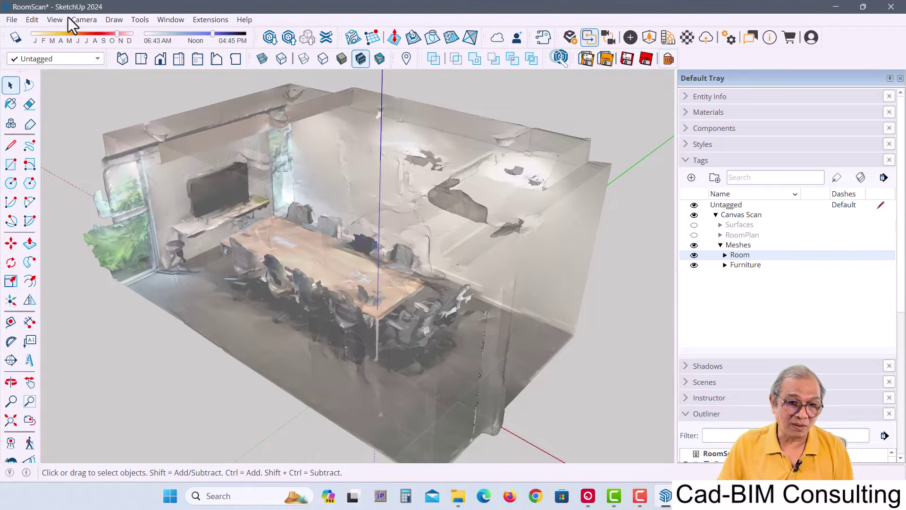
- Turn on View > Hidden Geometry and inspect the dense mesh edges on the TV wall
{"action": "left_click", "coordinate": [48, 21]}
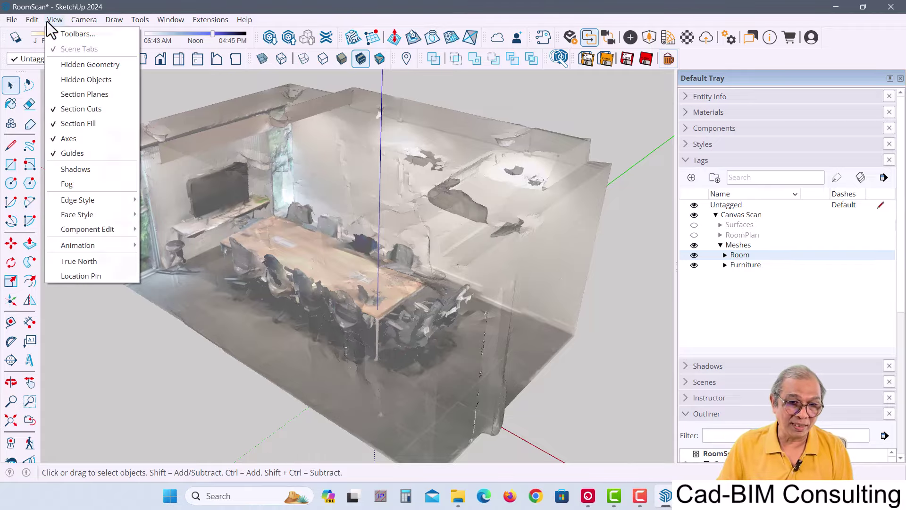
{"action": "left_click", "coordinate": [82, 63]}
{"action": "mouse_move", "coordinate": [539, 328]}
{"action": "middle_mouse_down"}
{"action": "mouse_move", "coordinate": [429, 328]}
{"action": "mouse_move", "coordinate": [446, 283]}
{"action": "middle_mouse_up"}
{"action": "scroll", "coordinate": [452, 208], "scroll_direction": "up", "scroll_amount": 4}
{"action": "scroll", "coordinate": [452, 211], "scroll_direction": "up", "scroll_amount": 3}
{"action": "mouse_move", "coordinate": [452, 211]}
{"action": "middle_mouse_down"}
{"action": "mouse_move", "coordinate": [468, 200]}
{"action": "mouse_move", "coordinate": [406, 245]}
{"action": "mouse_move", "coordinate": [413, 173]}
{"action": "middle_mouse_up"}
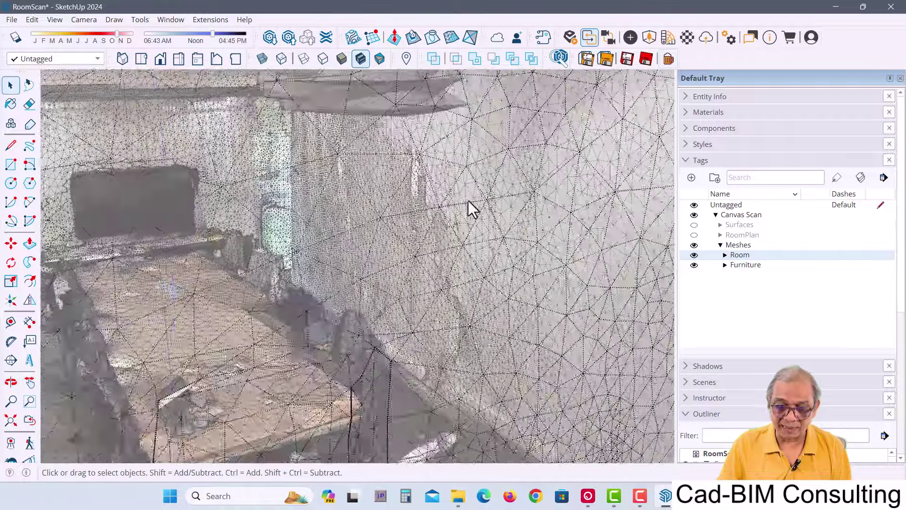
{"action": "scroll", "coordinate": [410, 239], "scroll_direction": "up", "scroll_amount": 2}
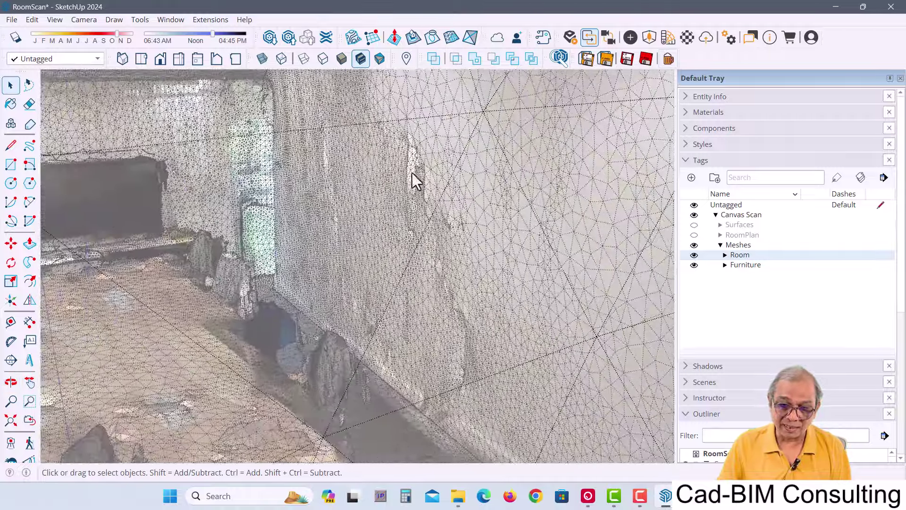
{"action": "middle_click_drag", "start_coordinate": [406, 255], "coordinate": [389, 273]}
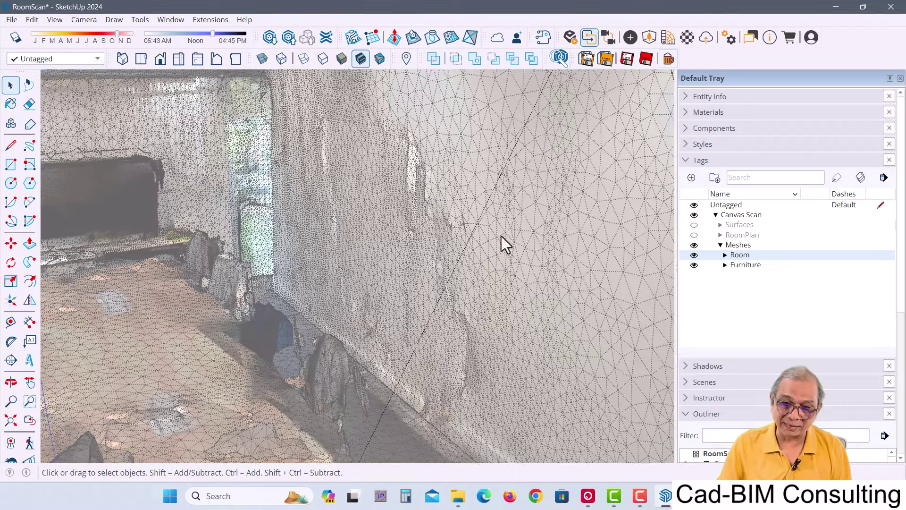
{"action": "mouse_move", "coordinate": [501, 236]}
{"action": "middle_mouse_down"}
{"action": "mouse_move", "coordinate": [378, 271]}
{"action": "mouse_move", "coordinate": [399, 277]}
{"action": "middle_mouse_up"}
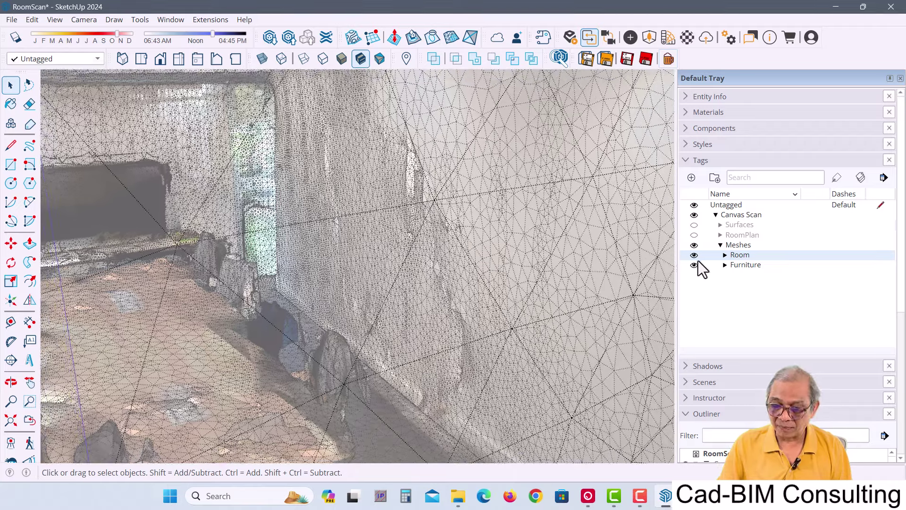
- Hide the Room mesh to inspect the furniture scan, then hide the whole Meshes tag
{"action": "left_click", "coordinate": [694, 255]}
{"action": "mouse_move", "coordinate": [319, 294]}
{"action": "middle_mouse_down"}
{"action": "mouse_move", "coordinate": [411, 298]}
{"action": "mouse_move", "coordinate": [355, 338]}
{"action": "mouse_move", "coordinate": [288, 310]}
{"action": "mouse_move", "coordinate": [299, 270]}
{"action": "middle_mouse_up"}
{"action": "scroll", "coordinate": [294, 273], "scroll_direction": "down", "scroll_amount": 3}
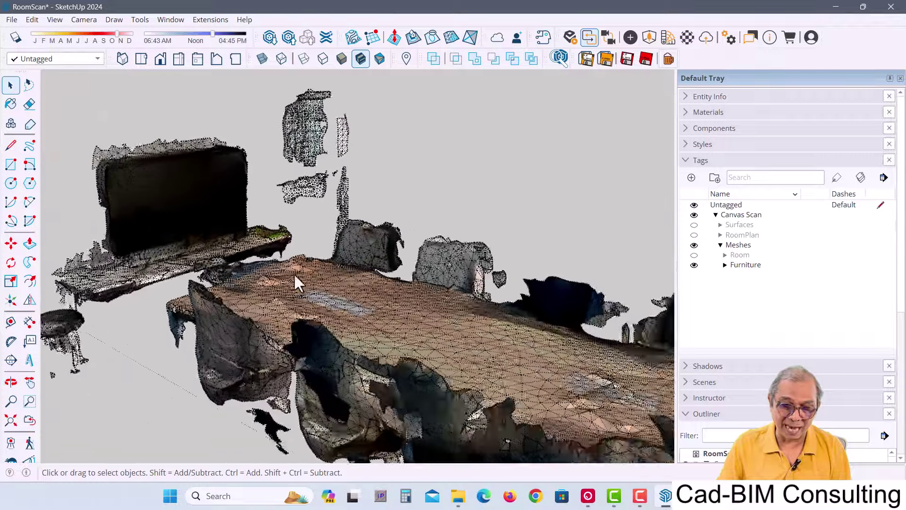
{"action": "scroll", "coordinate": [294, 273], "scroll_direction": "down", "scroll_amount": 5}
{"action": "middle_click_drag", "start_coordinate": [264, 352], "coordinate": [262, 356]}
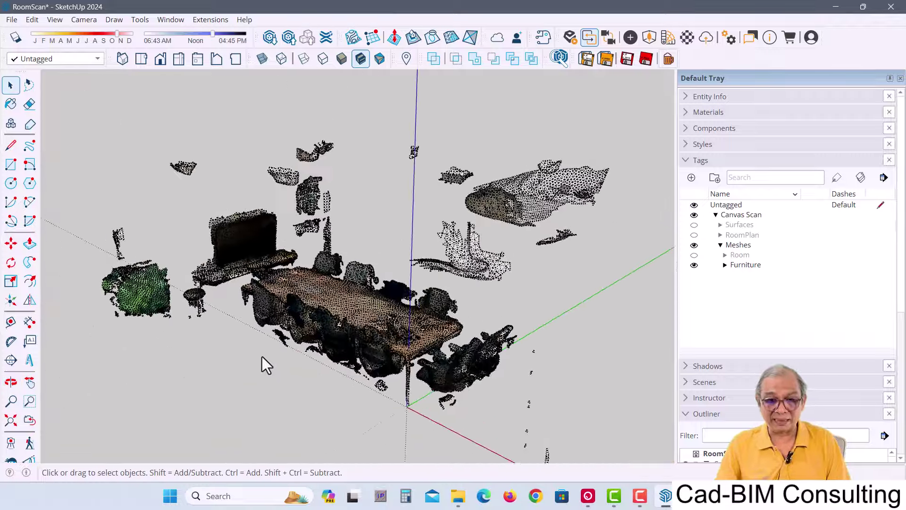
{"action": "scroll", "coordinate": [271, 300], "scroll_direction": "up", "scroll_amount": 2}
{"action": "scroll", "coordinate": [278, 291], "scroll_direction": "up", "scroll_amount": 3}
{"action": "scroll", "coordinate": [273, 299], "scroll_direction": "down", "scroll_amount": 4}
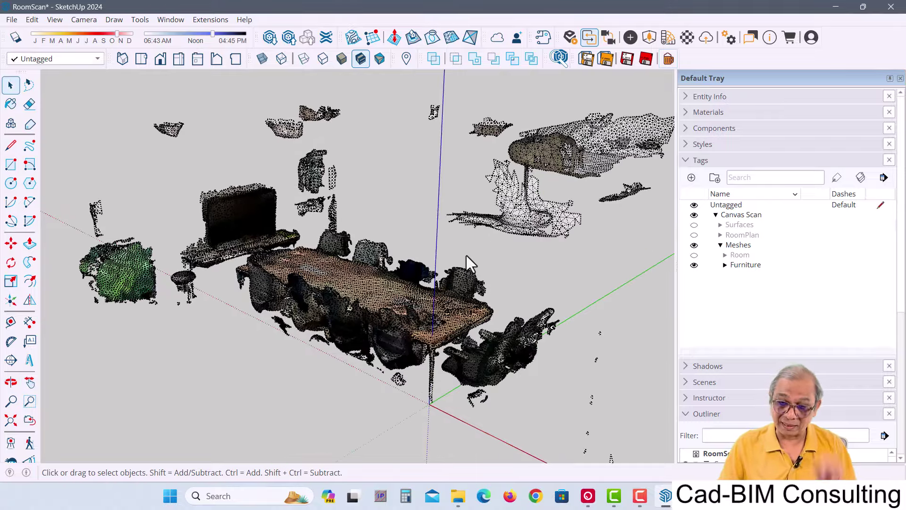
{"action": "middle_click_drag", "start_coordinate": [385, 244], "coordinate": [400, 262]}
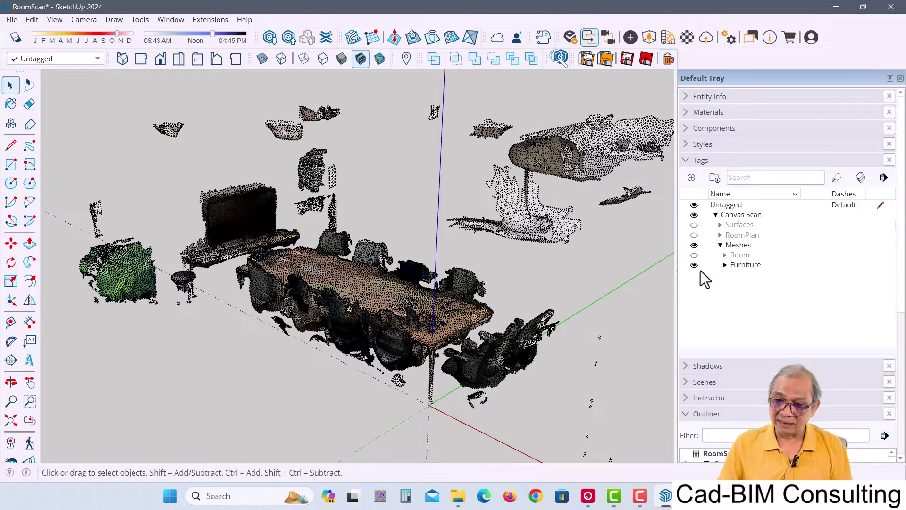
{"action": "left_click", "coordinate": [693, 245]}
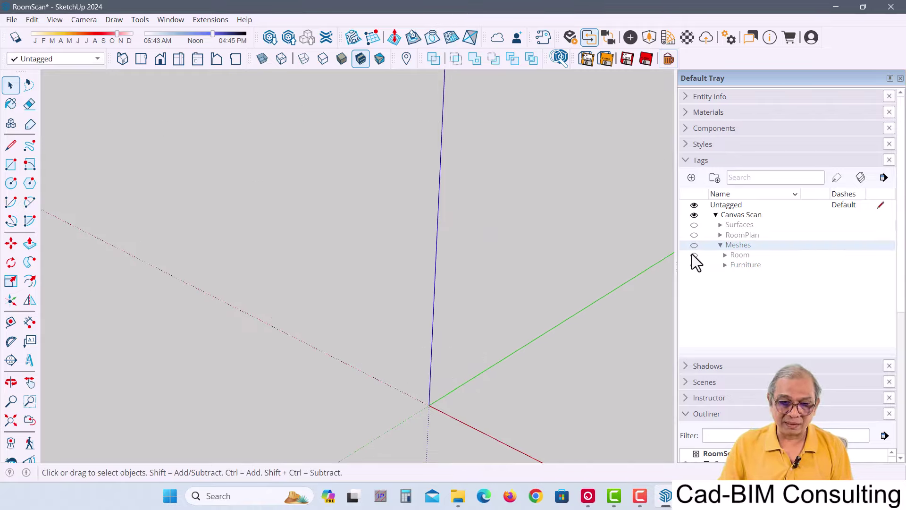
- Show the Surfaces tag and expand its Room tags for walls, floors and ceilings
{"action": "left_click", "coordinate": [694, 226]}
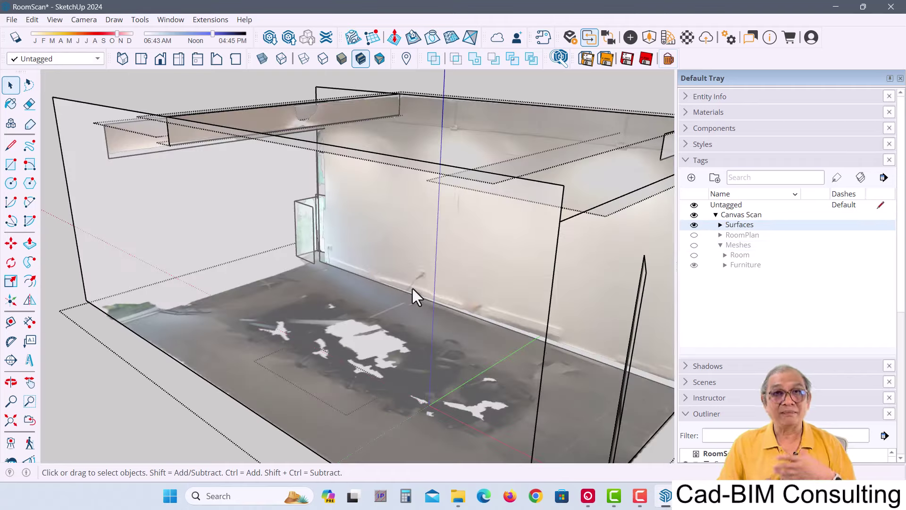
{"action": "mouse_move", "coordinate": [412, 288]}
{"action": "middle_mouse_down"}
{"action": "mouse_move", "coordinate": [384, 277]}
{"action": "mouse_move", "coordinate": [415, 297]}
{"action": "middle_mouse_up"}
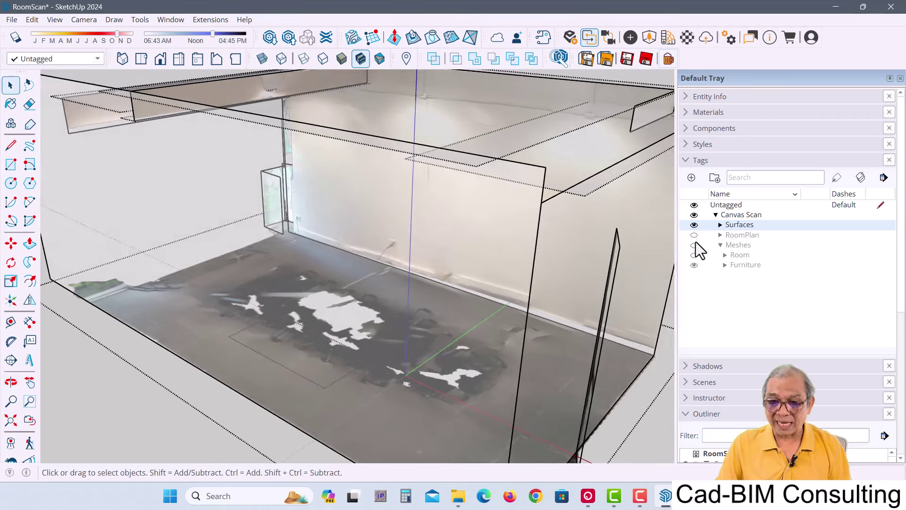
{"action": "left_click", "coordinate": [721, 224]}
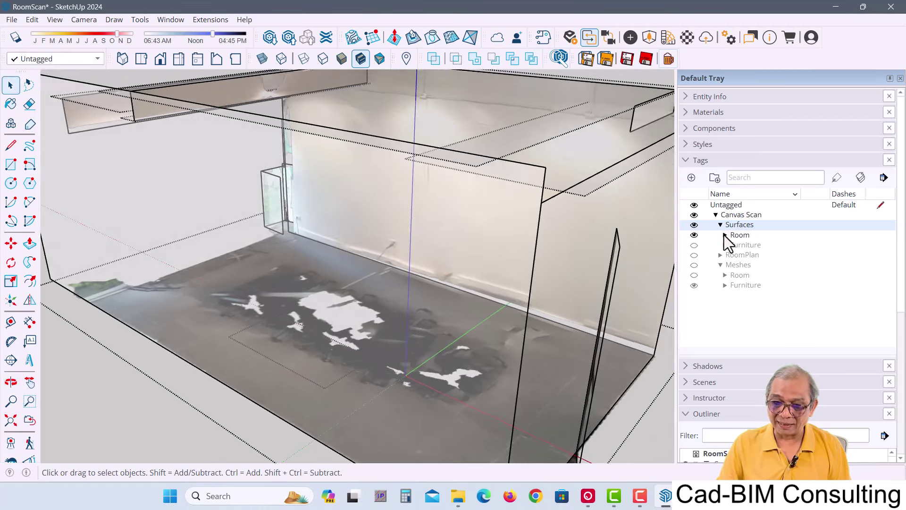
{"action": "left_click", "coordinate": [726, 236]}
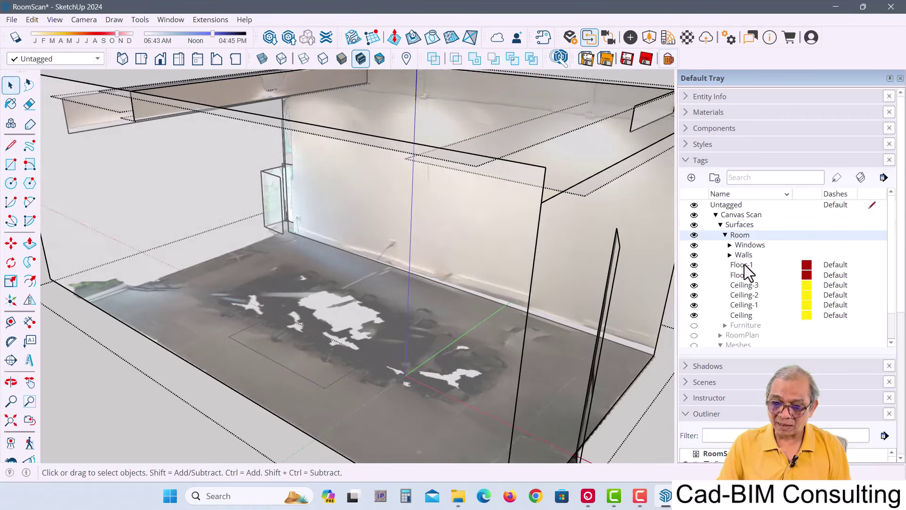
{"action": "left_click", "coordinate": [744, 265]}
{"action": "left_click", "coordinate": [743, 295]}
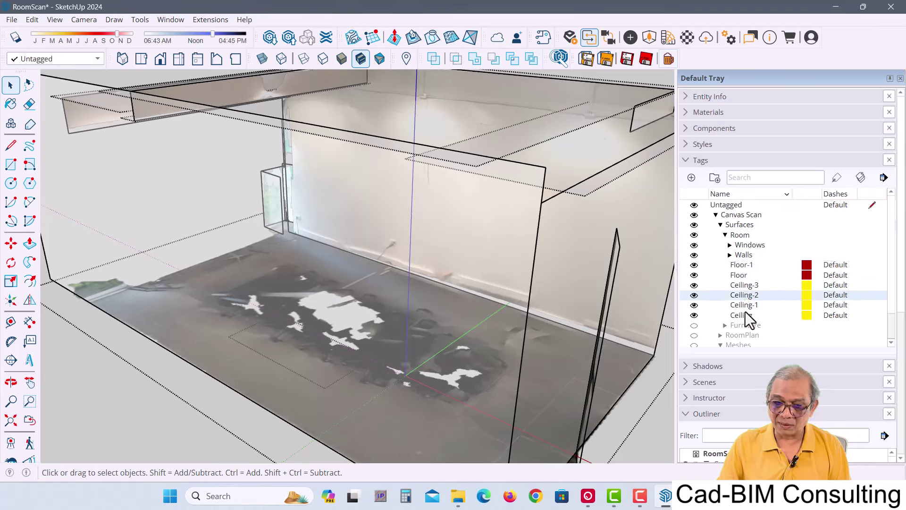
- Show the Furniture surfaces, toggle Cabinets off and on, then collapse Surfaces
{"action": "left_click", "coordinate": [694, 326]}
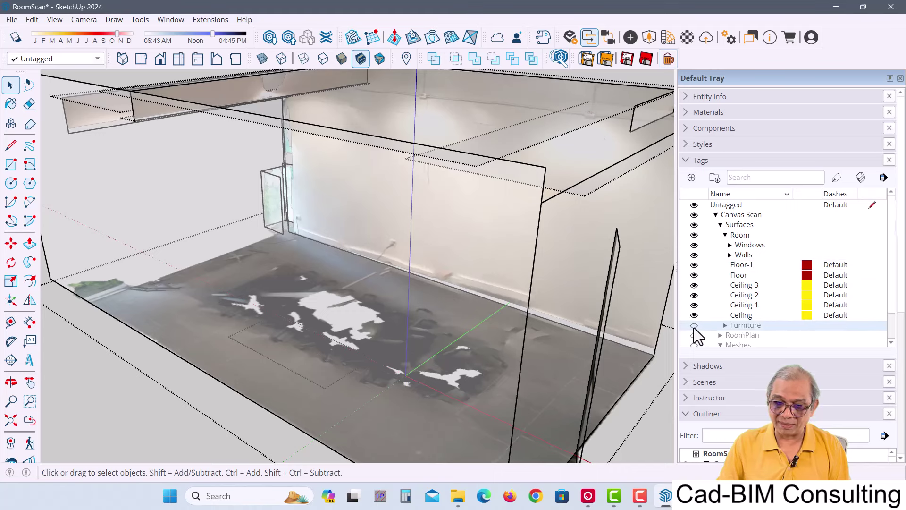
{"action": "scroll", "coordinate": [732, 333], "scroll_direction": "down", "scroll_amount": 1}
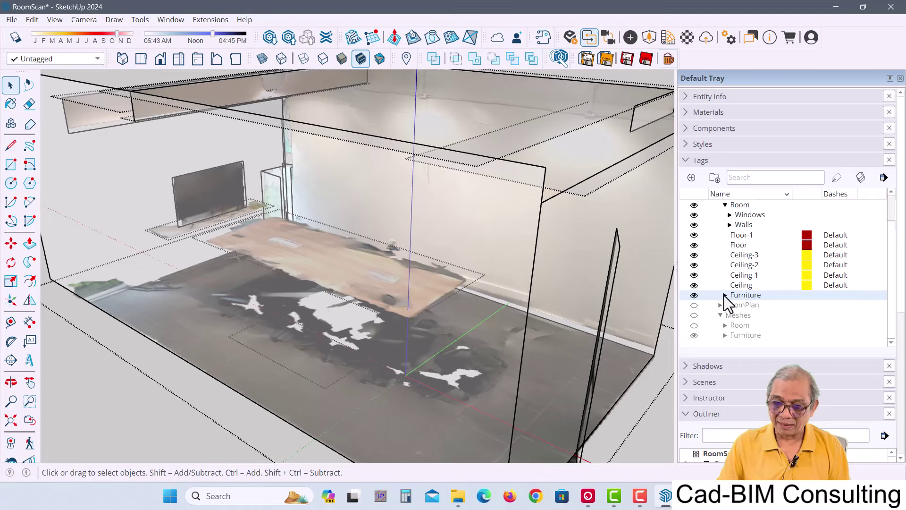
{"action": "left_click", "coordinate": [726, 295]}
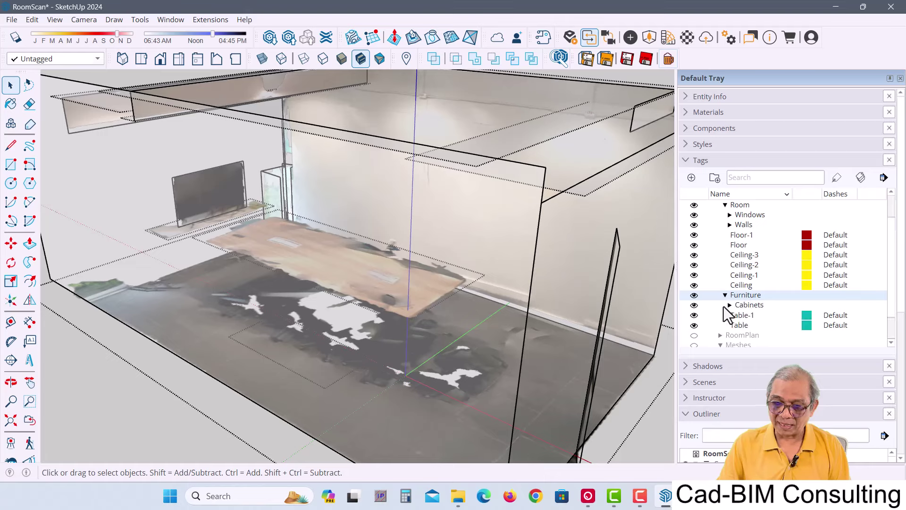
{"action": "left_click", "coordinate": [694, 305]}
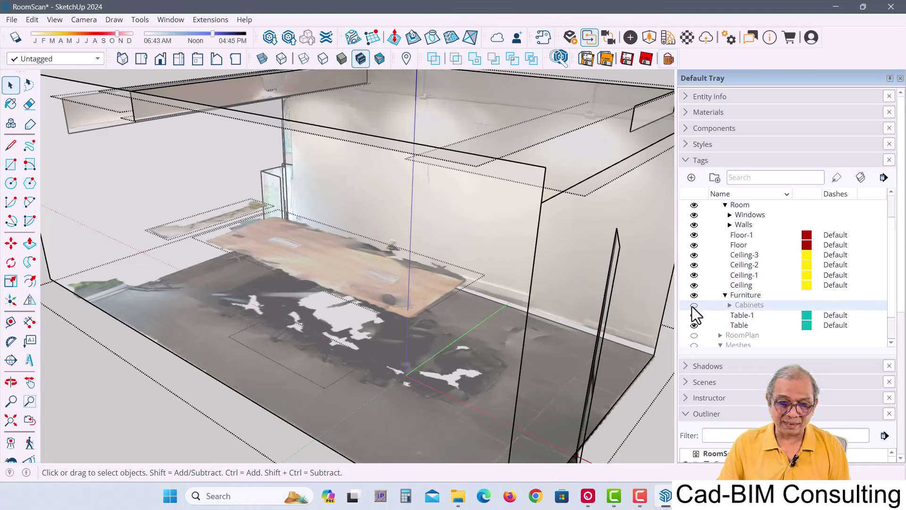
{"action": "left_click", "coordinate": [693, 306]}
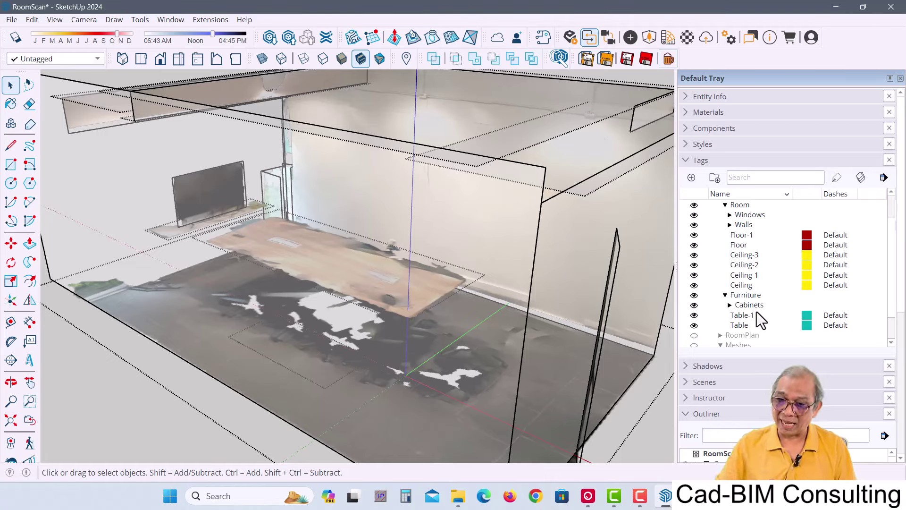
{"action": "scroll", "coordinate": [723, 243], "scroll_direction": "up", "scroll_amount": 1}
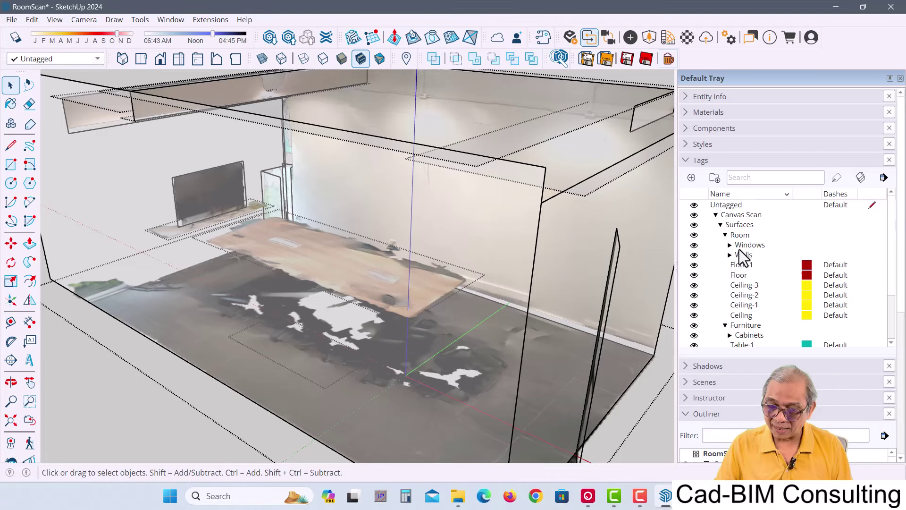
{"action": "left_click", "coordinate": [720, 225]}
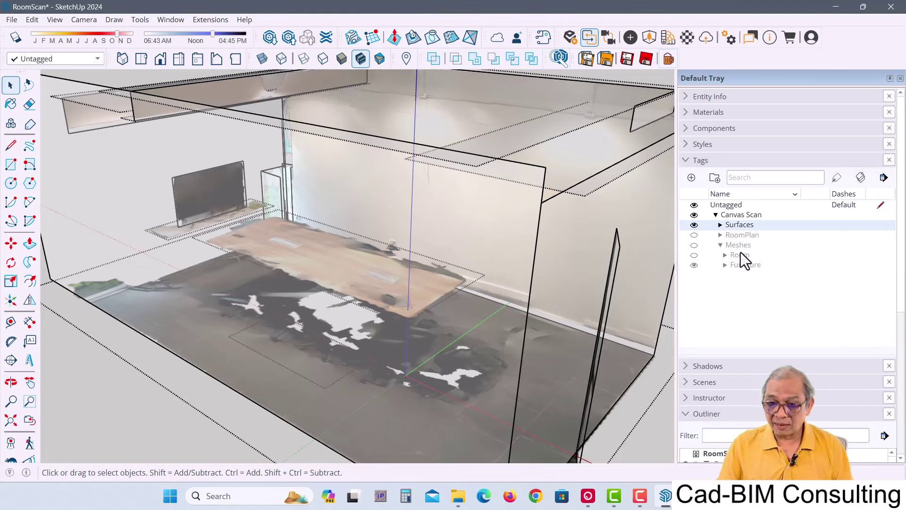
- Swap the Surfaces tag for RoomPlan and orbit the box model, selecting the RoomPlan group
{"action": "left_click", "coordinate": [694, 225]}
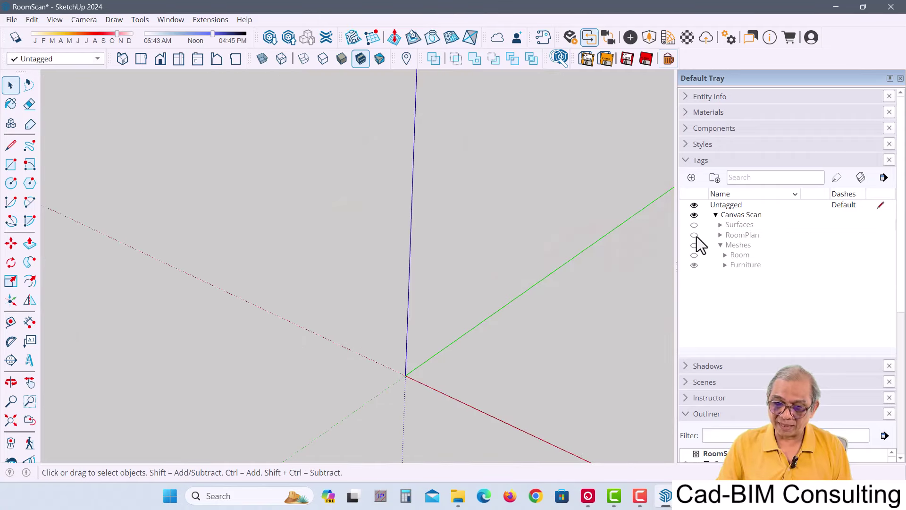
{"action": "left_click", "coordinate": [694, 235]}
{"action": "scroll", "coordinate": [376, 259], "scroll_direction": "down", "scroll_amount": 3}
{"action": "scroll", "coordinate": [474, 276], "scroll_direction": "down", "scroll_amount": 3}
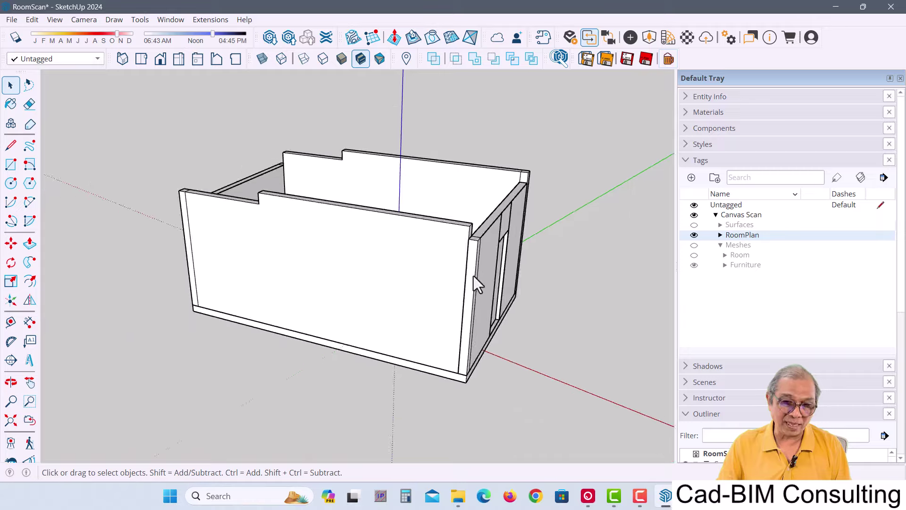
{"action": "mouse_move", "coordinate": [474, 276]}
{"action": "middle_mouse_down"}
{"action": "mouse_move", "coordinate": [237, 372]}
{"action": "mouse_move", "coordinate": [384, 401]}
{"action": "mouse_move", "coordinate": [243, 398]}
{"action": "mouse_move", "coordinate": [296, 326]}
{"action": "middle_mouse_up"}
{"action": "scroll", "coordinate": [322, 300], "scroll_direction": "up", "scroll_amount": 3}
{"action": "scroll", "coordinate": [329, 289], "scroll_direction": "up", "scroll_amount": 3}
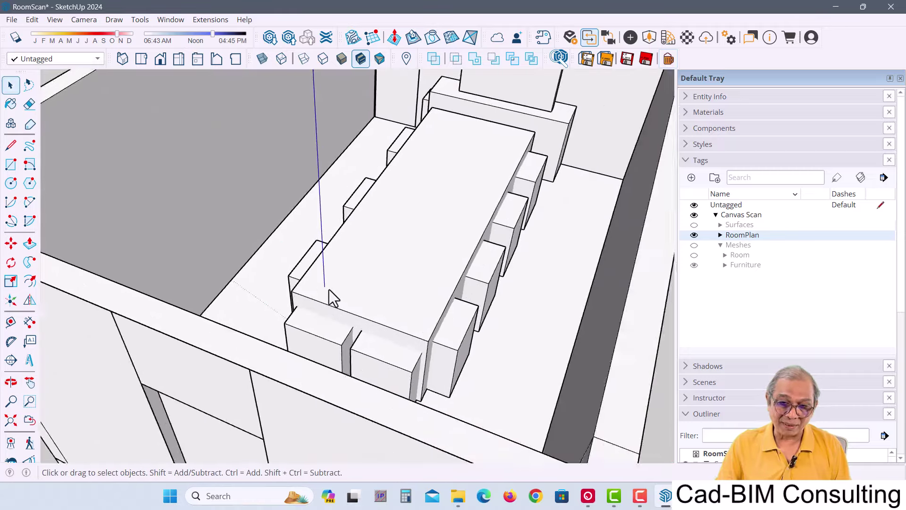
{"action": "scroll", "coordinate": [329, 290], "scroll_direction": "up", "scroll_amount": 1}
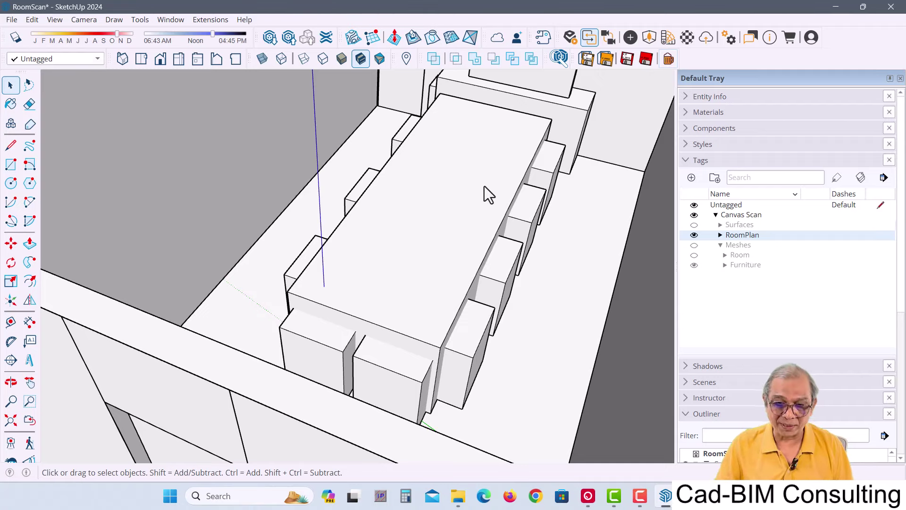
{"action": "scroll", "coordinate": [473, 203], "scroll_direction": "down", "scroll_amount": 5}
{"action": "scroll", "coordinate": [473, 203], "scroll_direction": "down", "scroll_amount": 2}
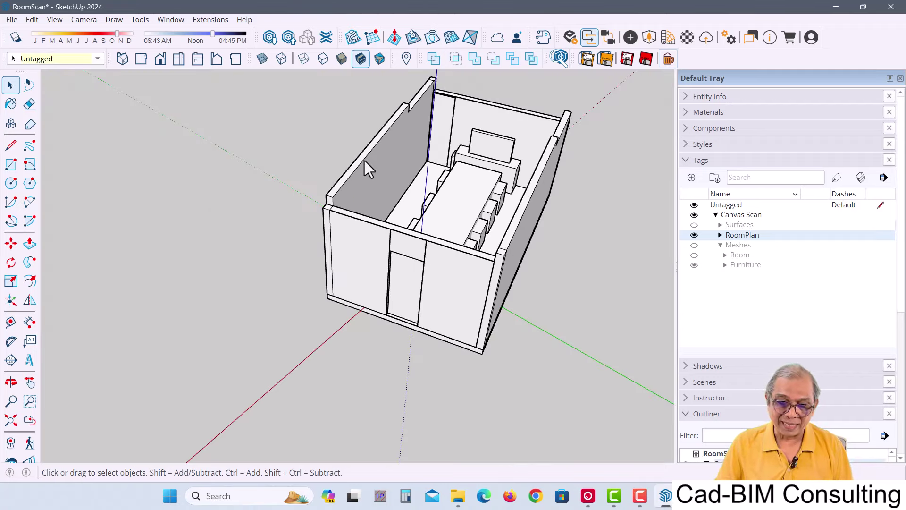
{"action": "left_click", "coordinate": [364, 160]}
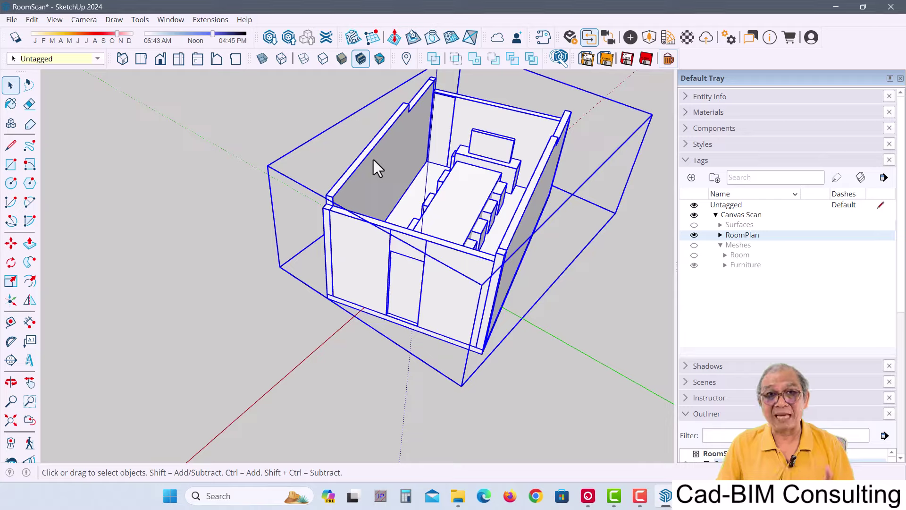
{"action": "mouse_move", "coordinate": [341, 157]}
{"action": "middle_mouse_down"}
{"action": "mouse_move", "coordinate": [411, 235]}
{"action": "mouse_move", "coordinate": [505, 282]}
{"action": "middle_mouse_up"}
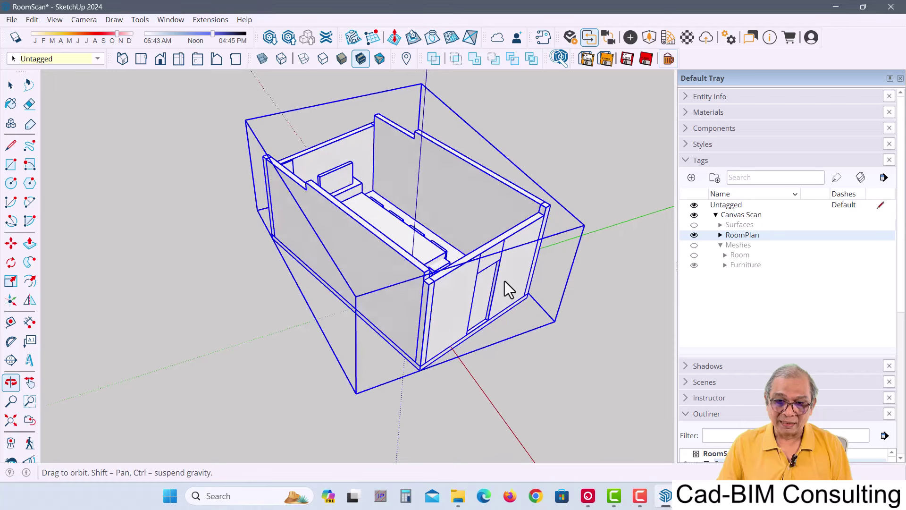
- Collapse the Room Surfaces group in Outliner and select the Furniture Mesh group
{"action": "left_click", "coordinate": [686, 159]}
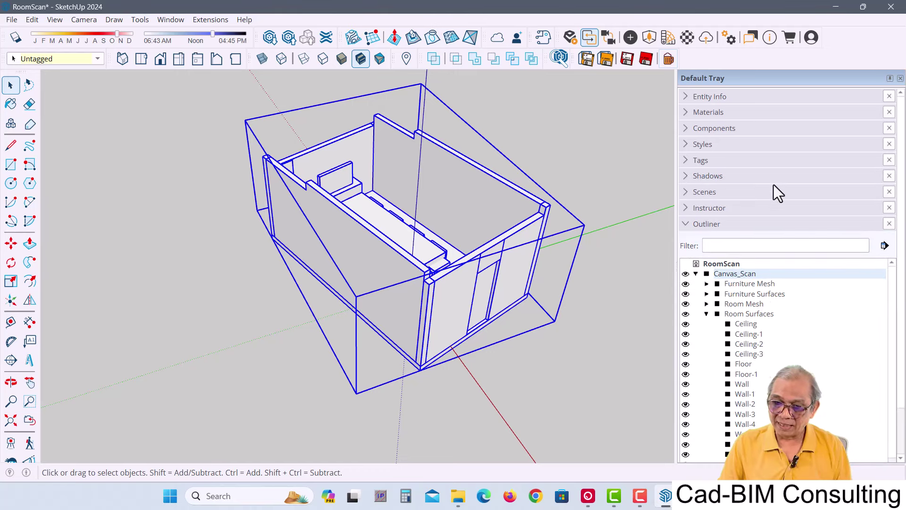
{"action": "left_click", "coordinate": [706, 315]}
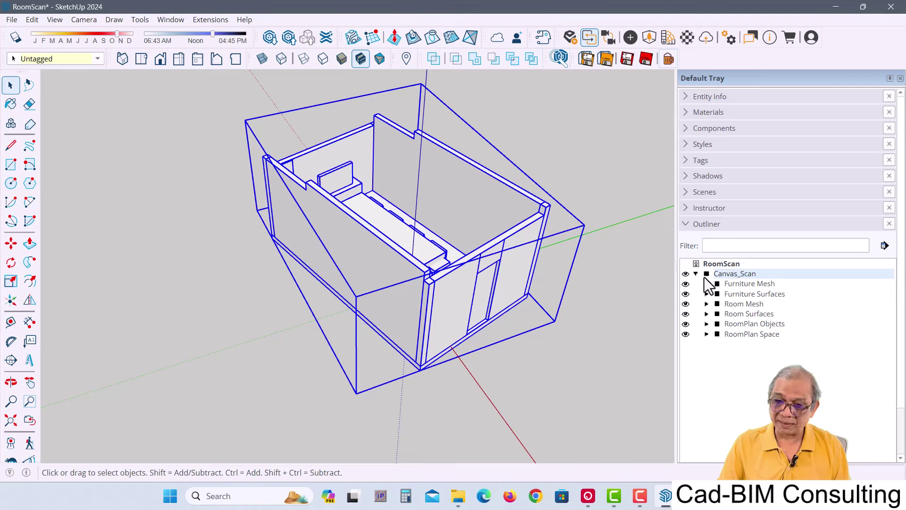
{"action": "left_click", "coordinate": [764, 284]}
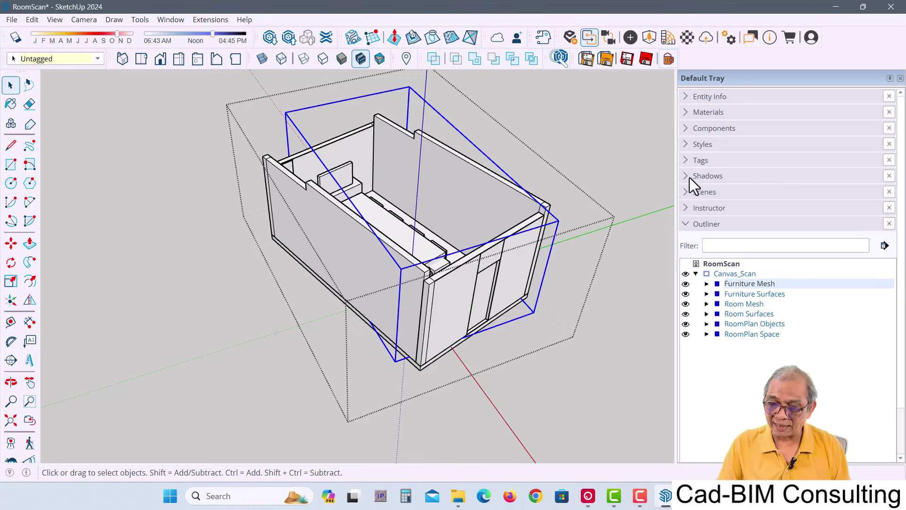
- Hide the RoomPlan tag and show the Surfaces tag again
{"action": "left_click", "coordinate": [685, 161]}
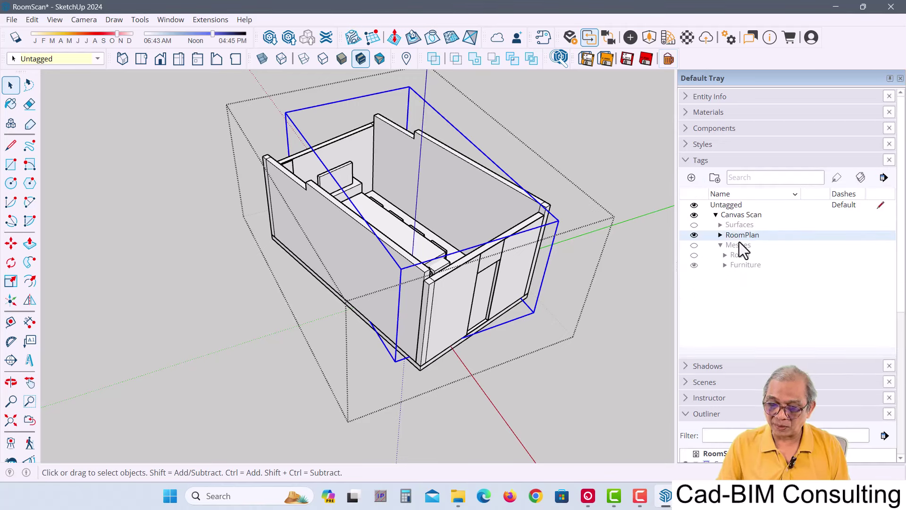
{"action": "left_click", "coordinate": [694, 235]}
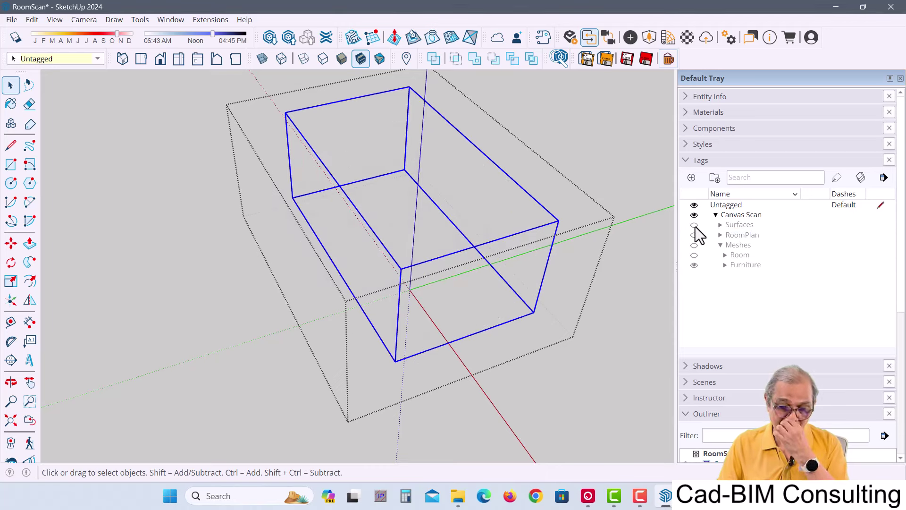
{"action": "left_click", "coordinate": [694, 225]}
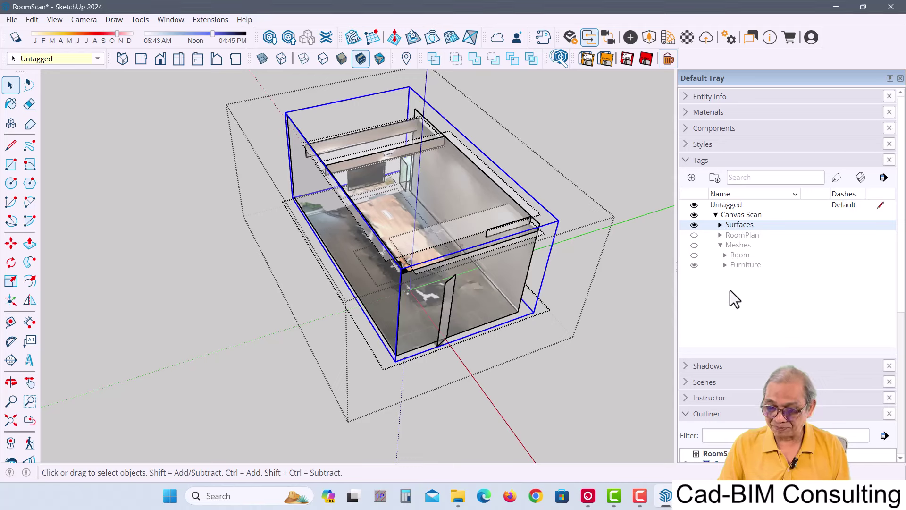
{"action": "left_click", "coordinate": [709, 163]}
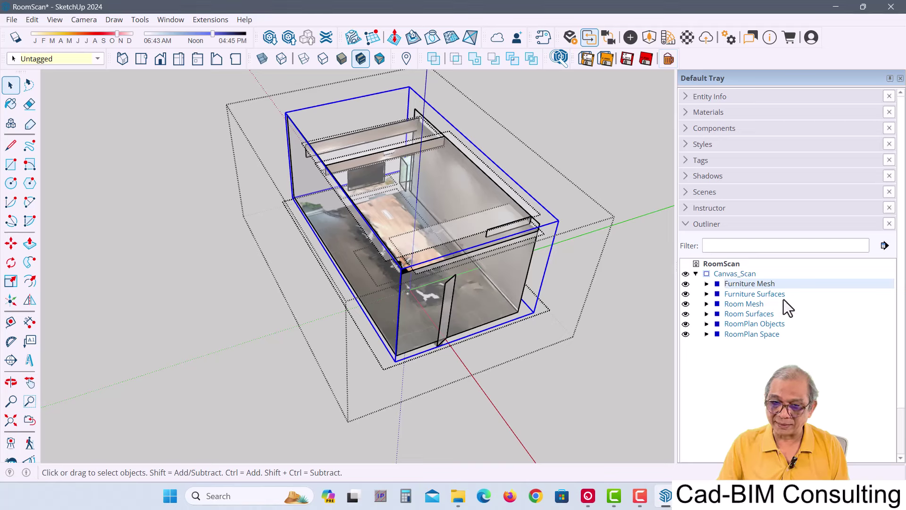
{"action": "left_click", "coordinate": [689, 161]}
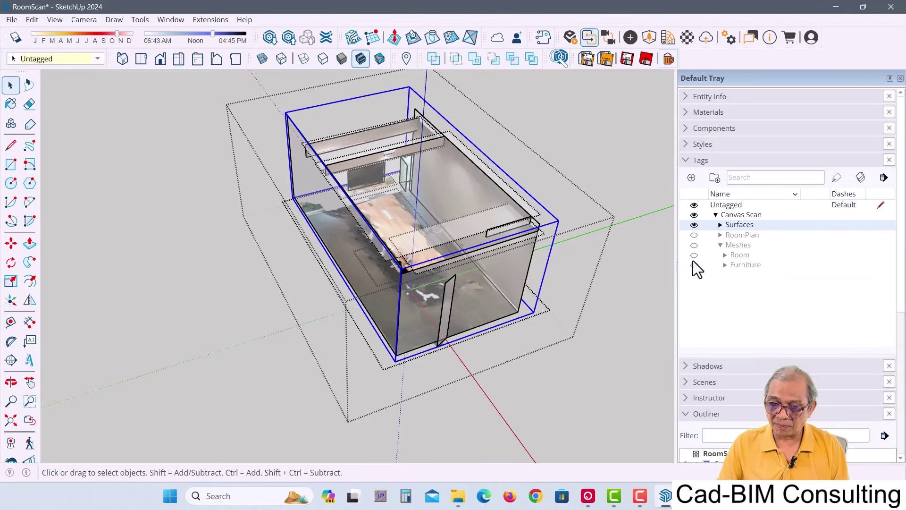
- Hide Surfaces, show Meshes and its Room mesh, and turn off Hidden Geometry
{"action": "left_click", "coordinate": [694, 225]}
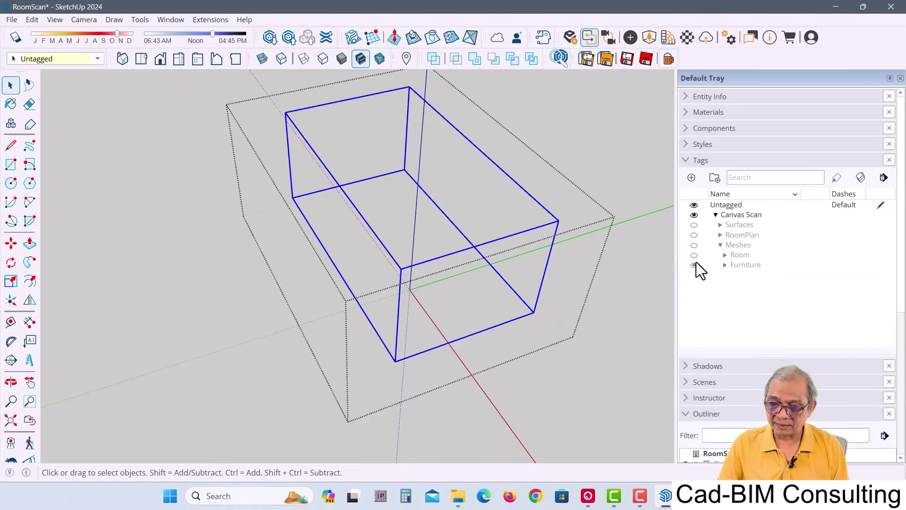
{"action": "left_click", "coordinate": [695, 245]}
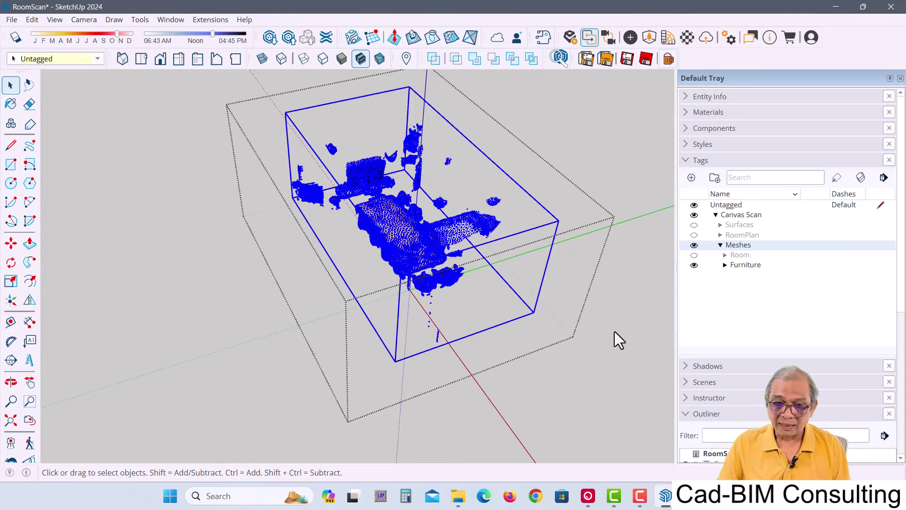
{"action": "left_click", "coordinate": [695, 257]}
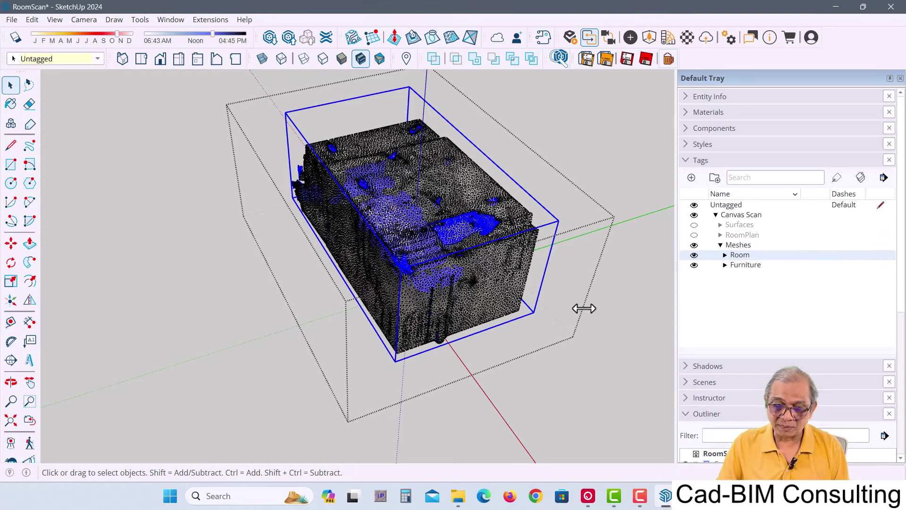
{"action": "mouse_move", "coordinate": [582, 307]}
{"action": "middle_mouse_down"}
{"action": "mouse_move", "coordinate": [607, 304]}
{"action": "mouse_move", "coordinate": [215, 148]}
{"action": "middle_mouse_up"}
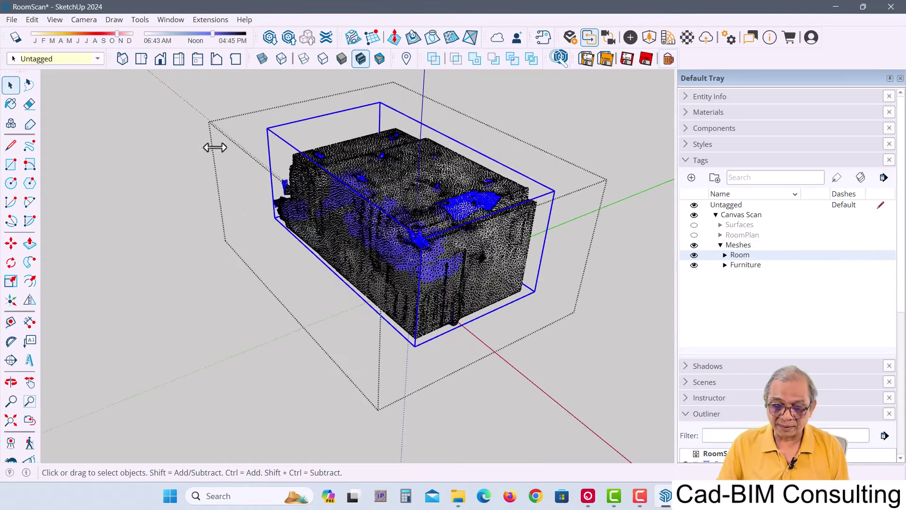
{"action": "left_click", "coordinate": [51, 20]}
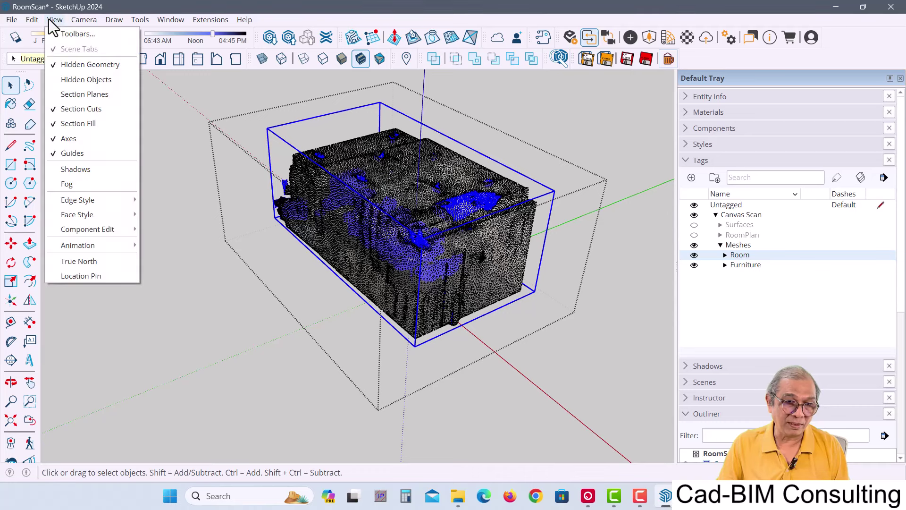
{"action": "left_click", "coordinate": [75, 64]}
{"action": "scroll", "coordinate": [425, 188], "scroll_direction": "up", "scroll_amount": 3}
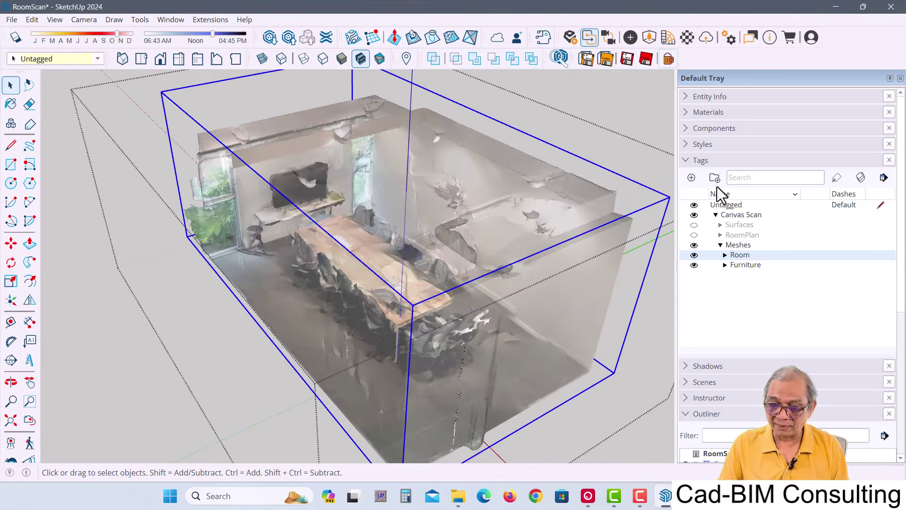
{"action": "left_click", "coordinate": [687, 160]}
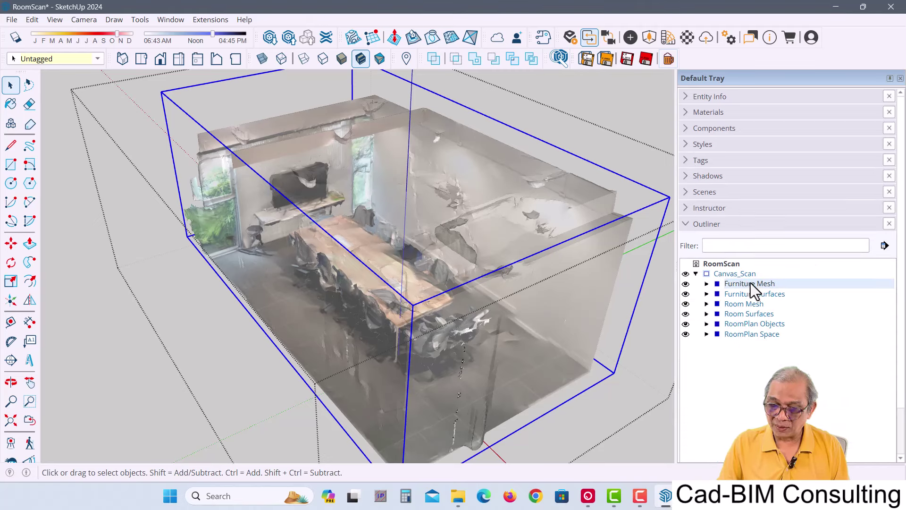
- Toggle the Furniture Mesh, Furniture Surfaces and Room Mesh groups off and on in Outliner
{"action": "left_click", "coordinate": [686, 283]}
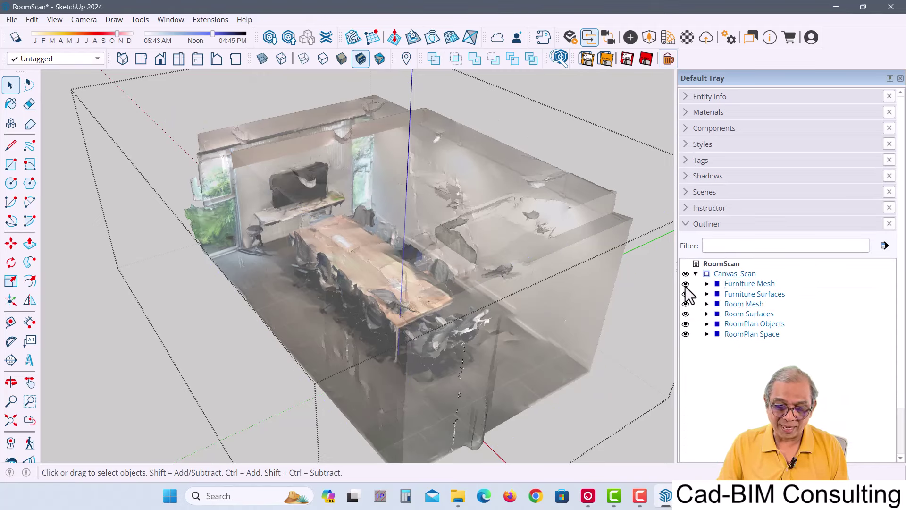
{"action": "left_click", "coordinate": [686, 284]}
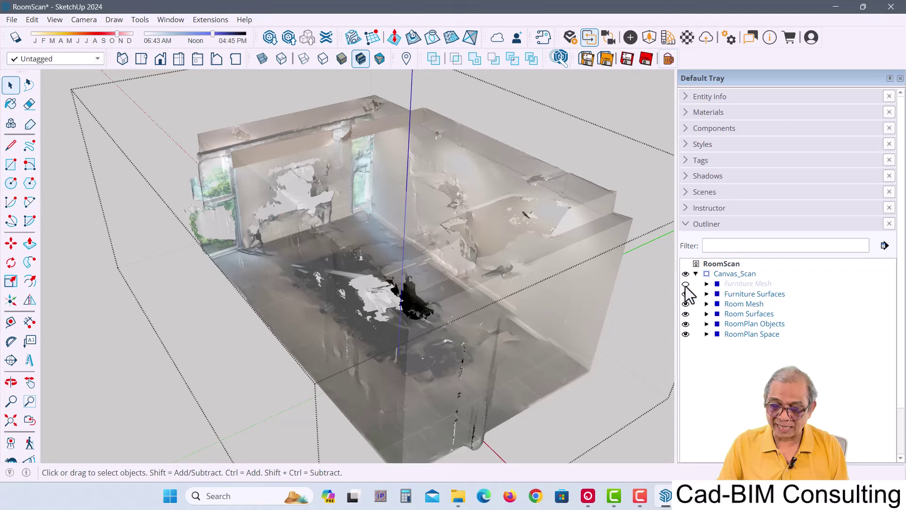
{"action": "left_click", "coordinate": [686, 284]}
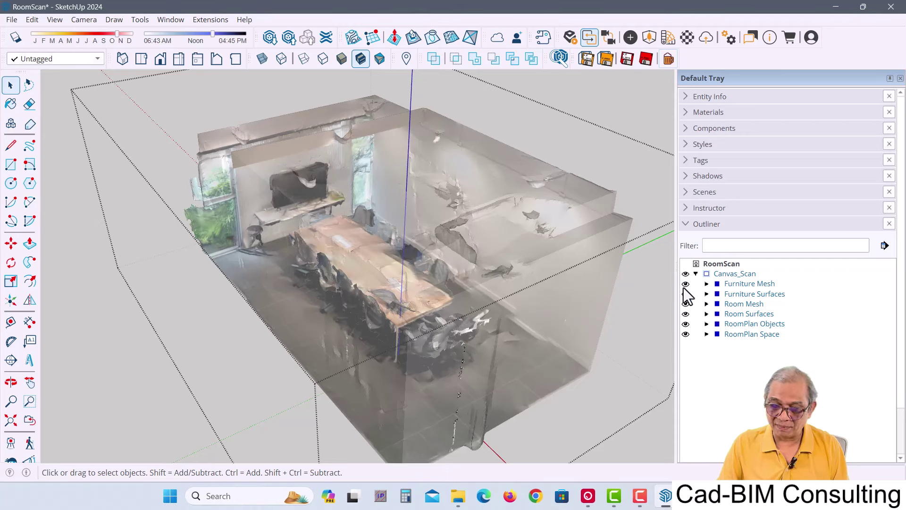
{"action": "left_click", "coordinate": [769, 294]}
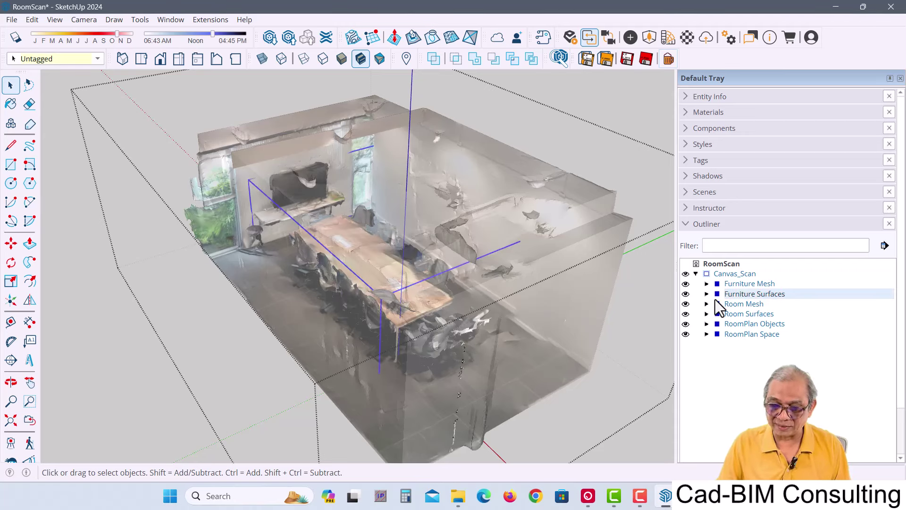
{"action": "left_click", "coordinate": [686, 295]}
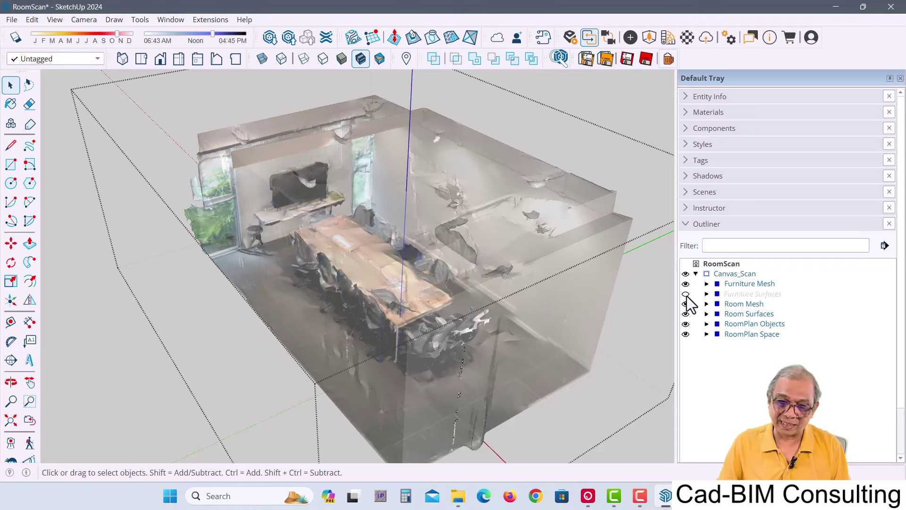
{"action": "left_click", "coordinate": [757, 305]}
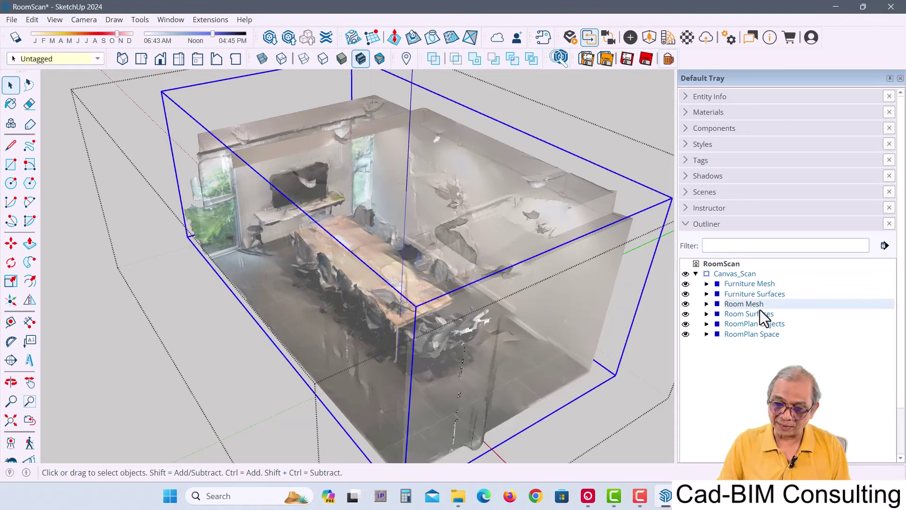
{"action": "left_click", "coordinate": [686, 303]}
{"action": "left_click", "coordinate": [686, 303]}
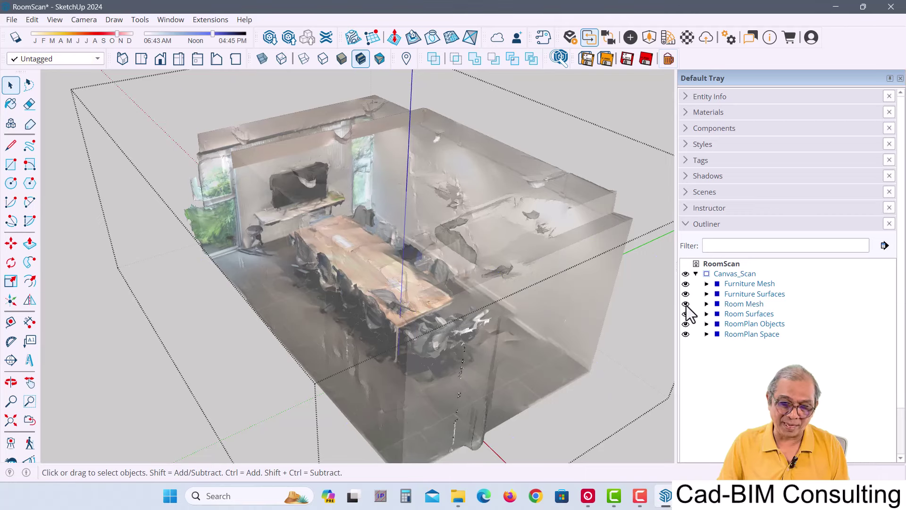
{"action": "left_click", "coordinate": [686, 303]}
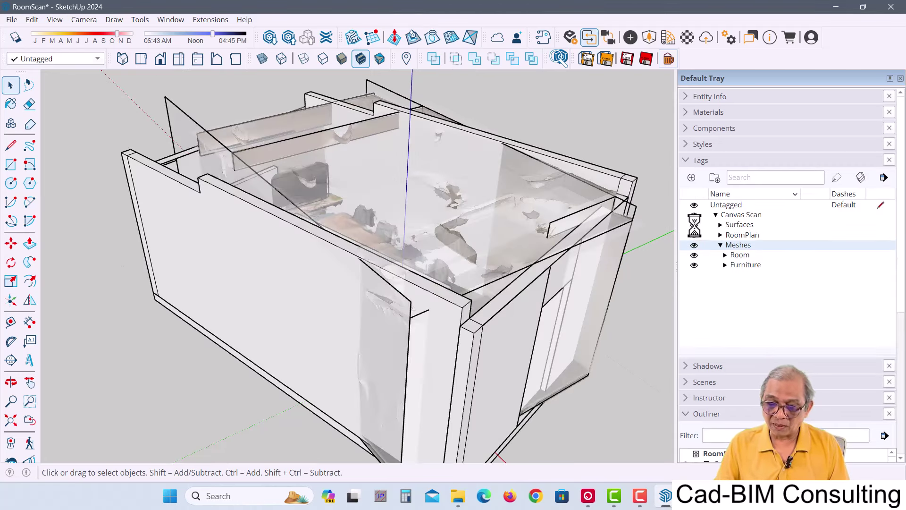
- Hide the Surfaces and Meshes tags, then look into the room interior
{"action": "left_click", "coordinate": [694, 225]}
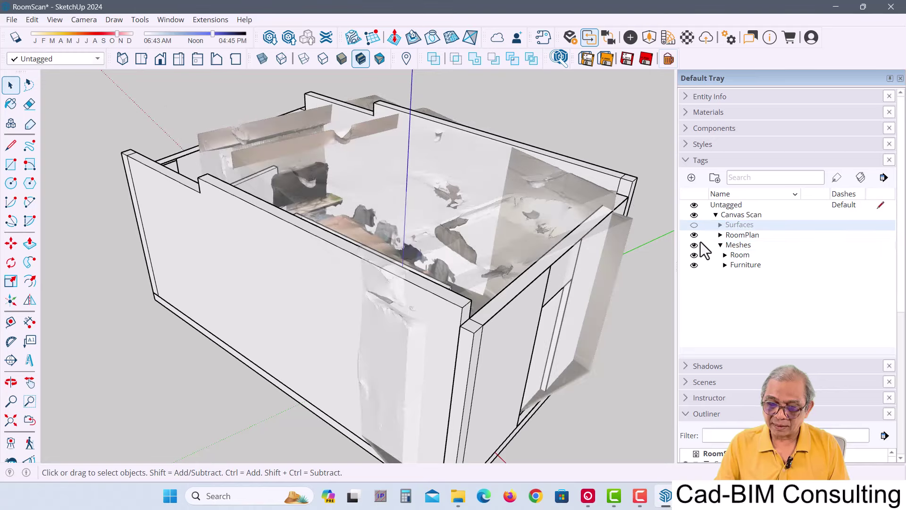
{"action": "left_click", "coordinate": [694, 246]}
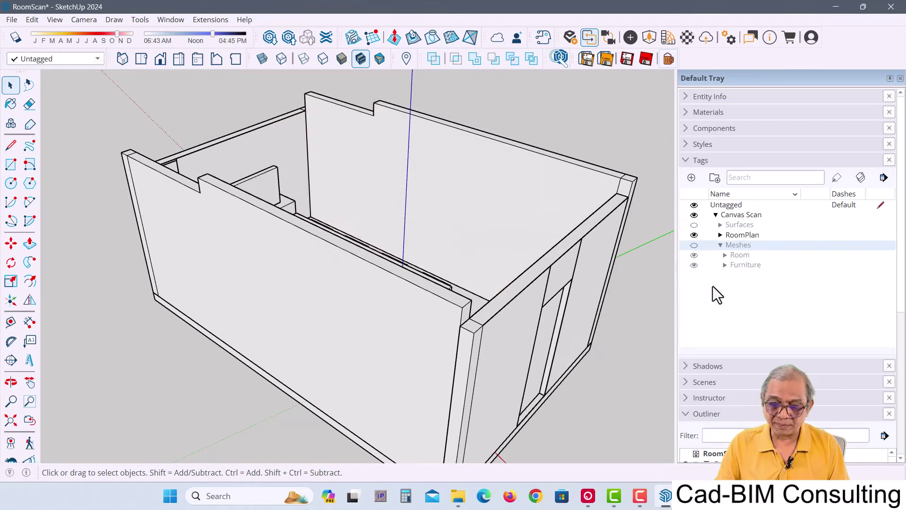
{"action": "middle_click_drag", "start_coordinate": [481, 267], "coordinate": [380, 289]}
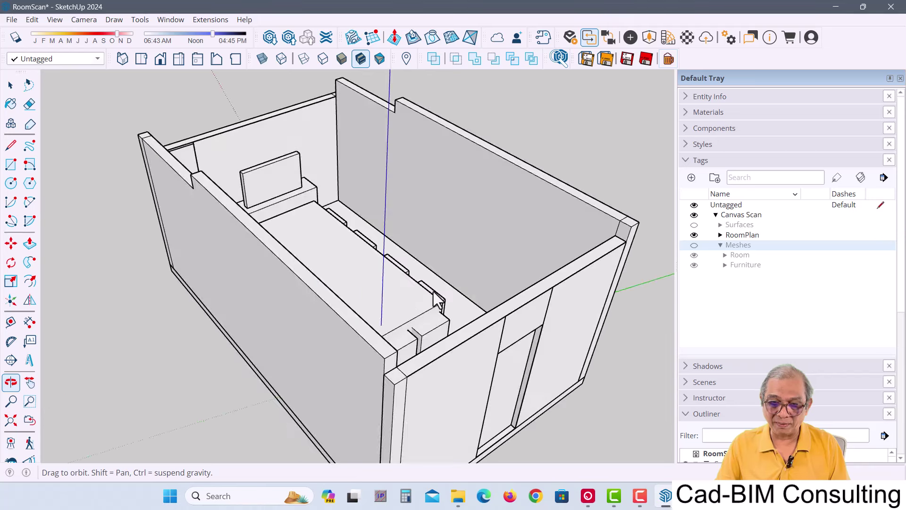
- In the Outliner, toggle the RoomPlan Objects and RoomPlan Space groups' visibility off and on
{"action": "left_click", "coordinate": [689, 161]}
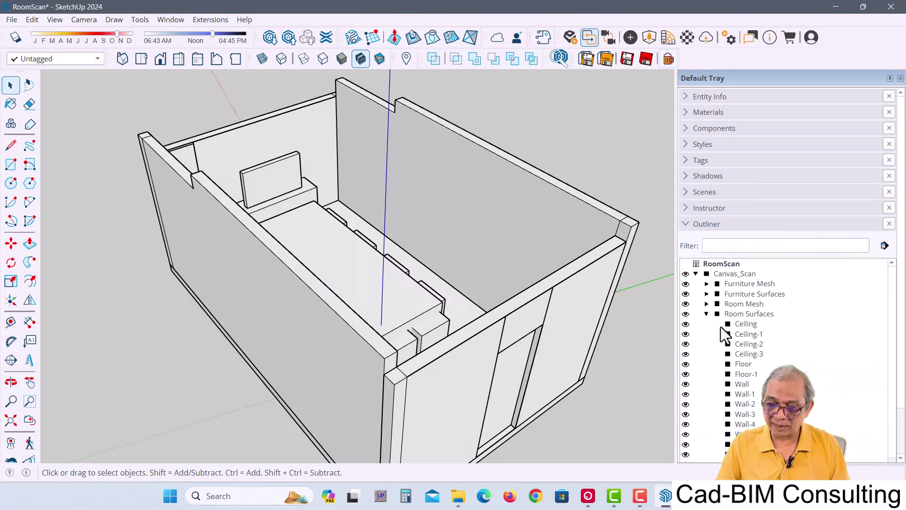
{"action": "left_click", "coordinate": [707, 314]}
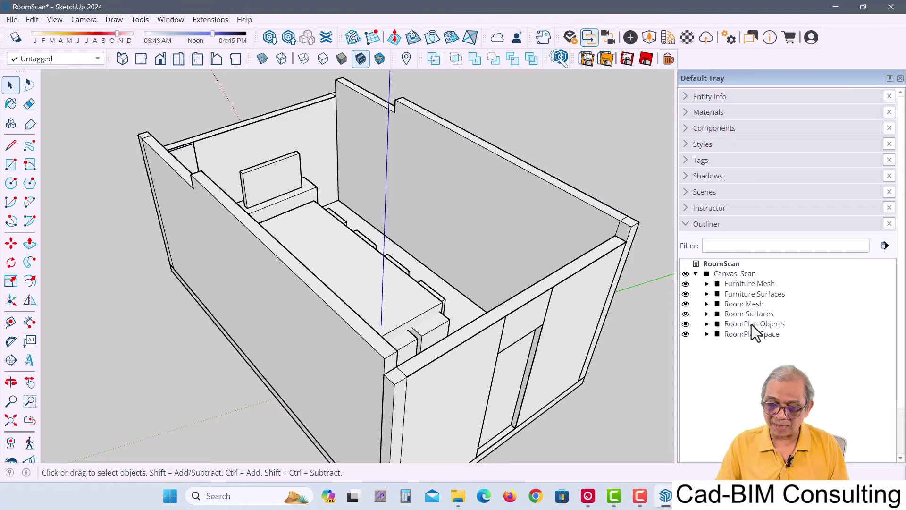
{"action": "left_click", "coordinate": [753, 323]}
{"action": "left_click", "coordinate": [685, 324]}
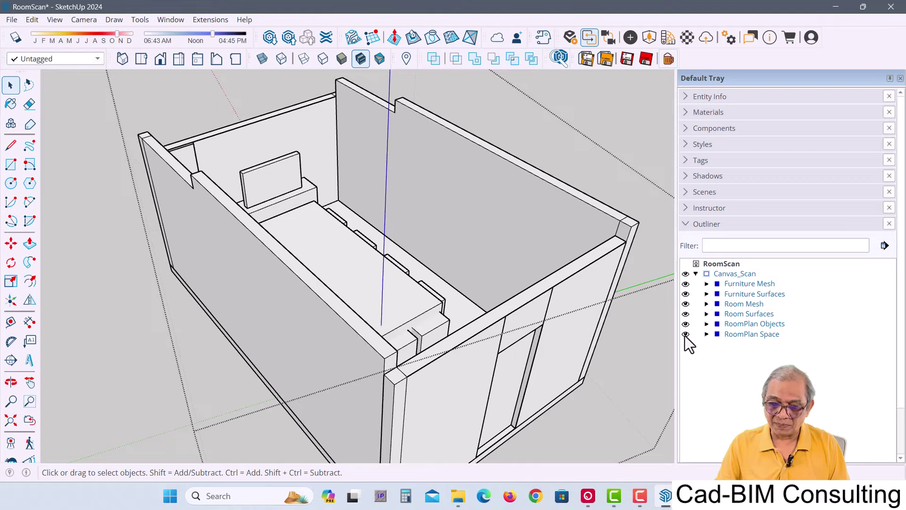
{"action": "left_click", "coordinate": [686, 334]}
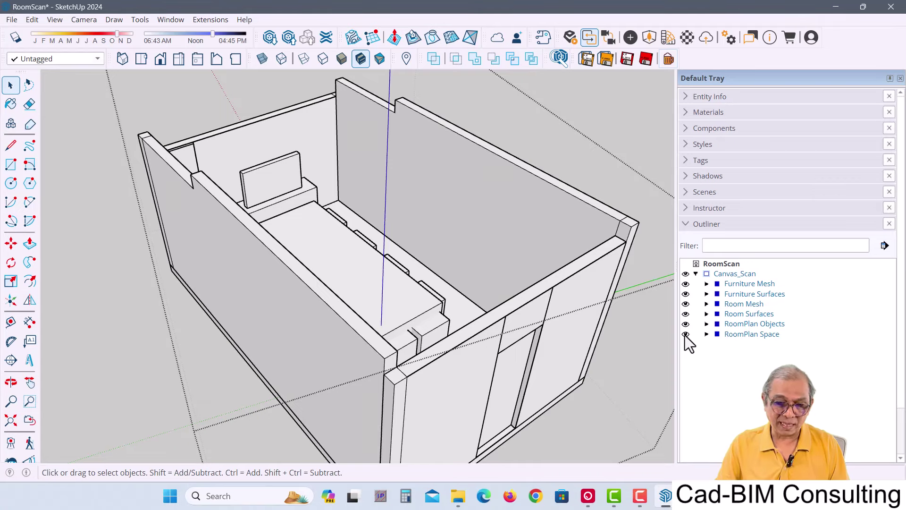
{"action": "left_click", "coordinate": [686, 335]}
{"action": "left_click", "coordinate": [686, 334]}
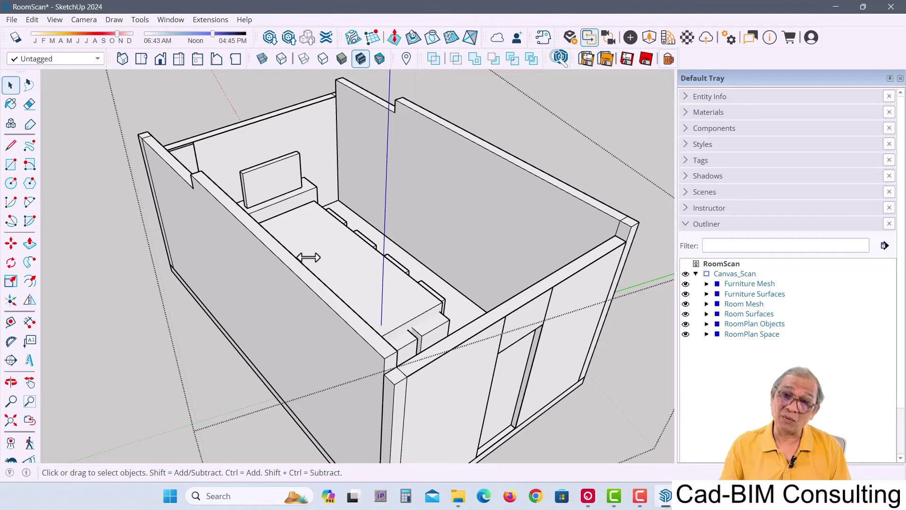
{"action": "scroll", "coordinate": [309, 236], "scroll_direction": "down", "scroll_amount": 1}
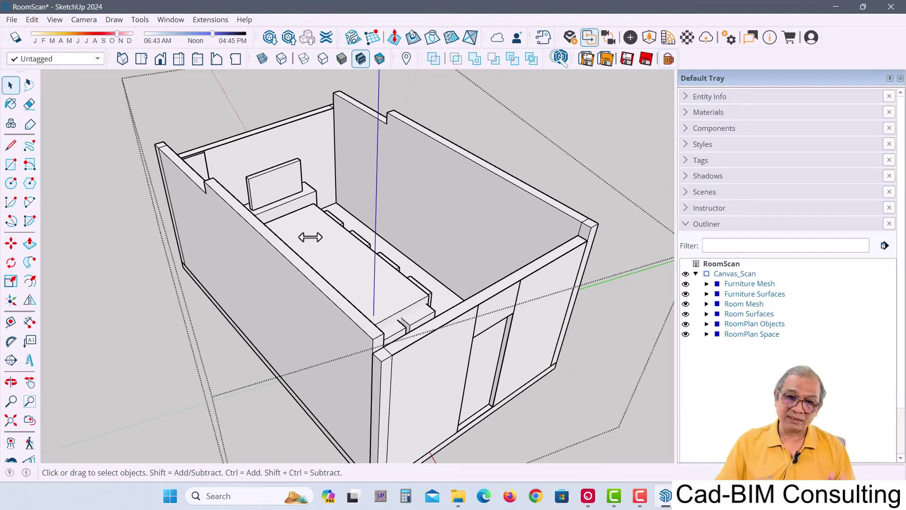